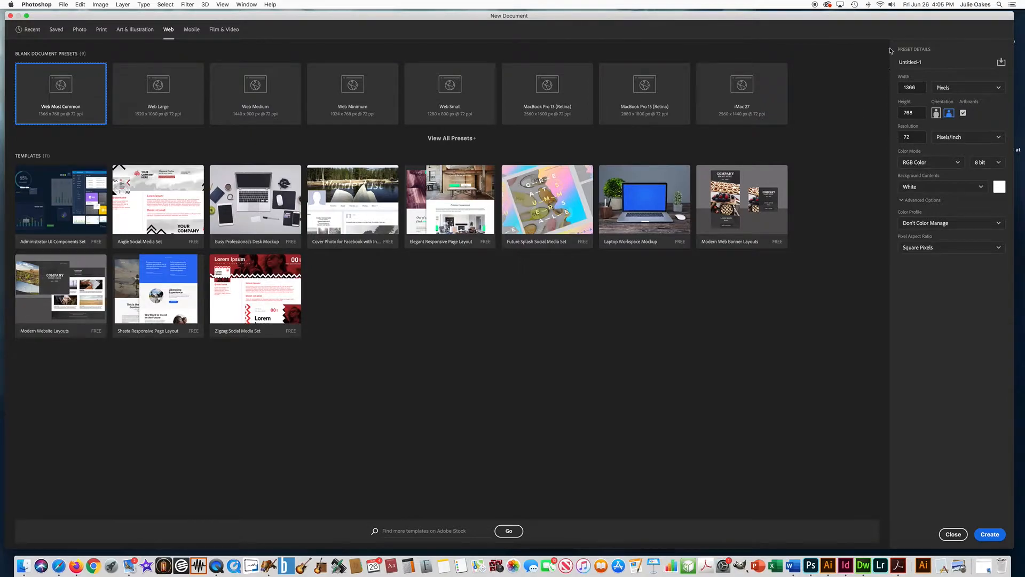
- Create a 1366 x 768 pixel web document, named with the teacher's name followed by "-Swatches"
click(926, 62)
text(M)
key(BackSpace)
key(BackSpace)
text(rsOa)
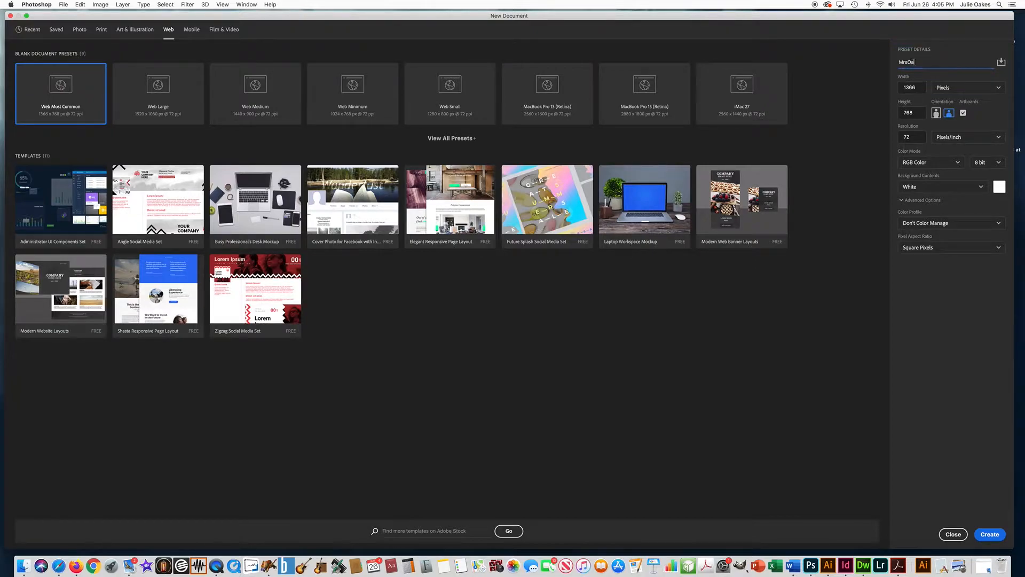
text(kes-Swatches)
click(989, 534)
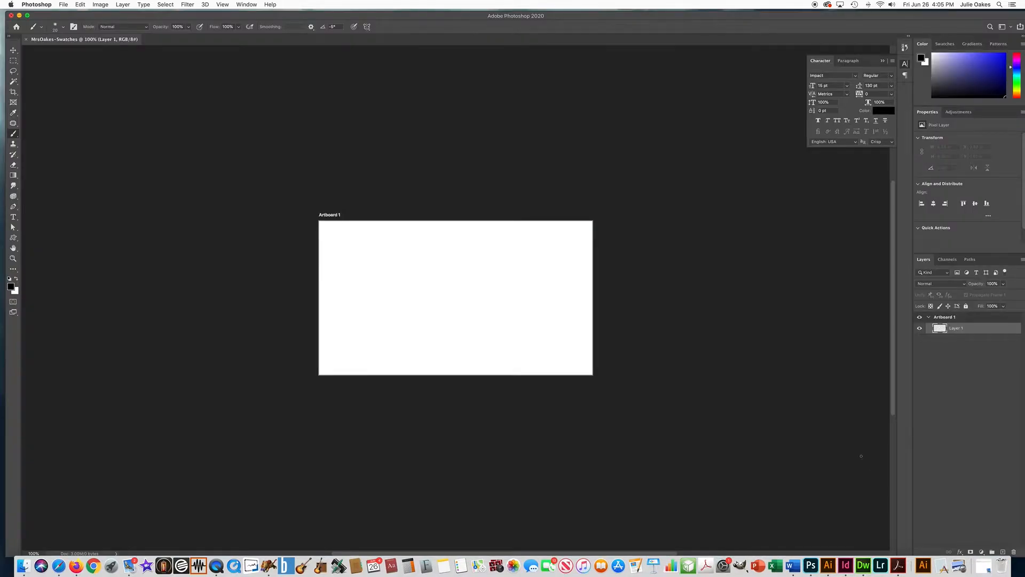
- Shift the blank artboard slightly up and to the left on the canvas
key(super+plus)
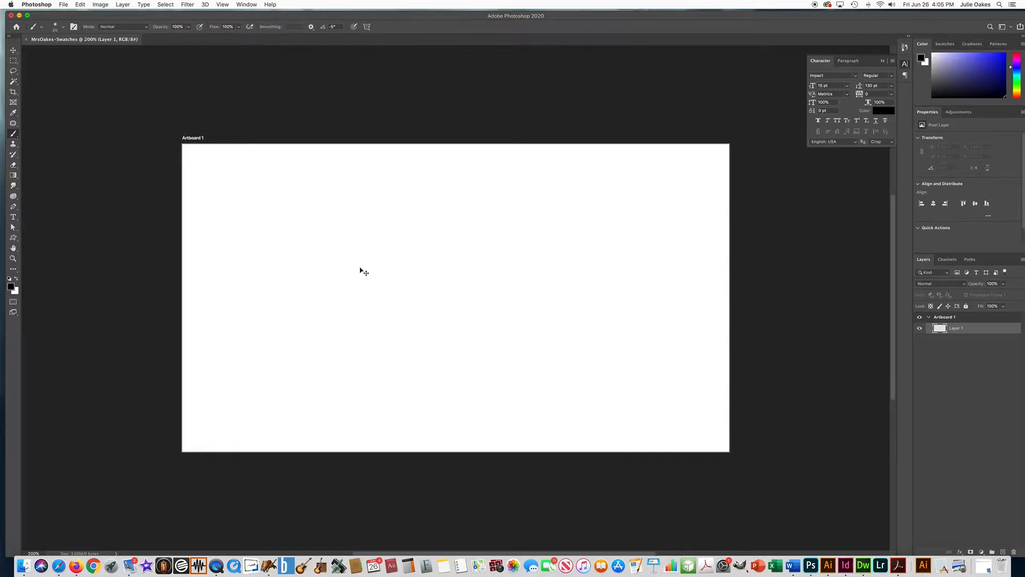
click(13, 50)
drag(199, 136, 186, 122)
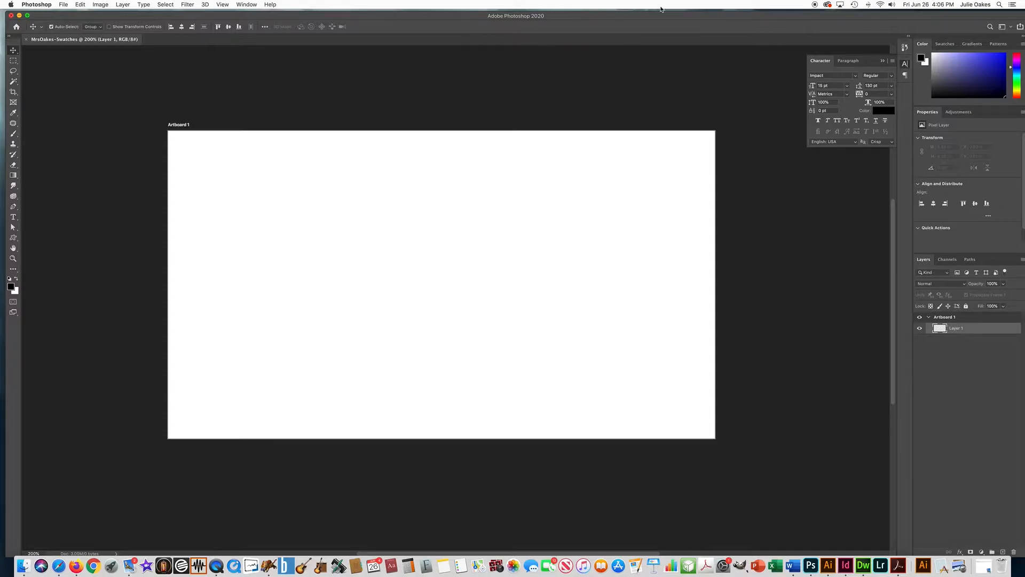
- Display the color swatches and check the workspace choices and whether Swatches is enabled
click(946, 45)
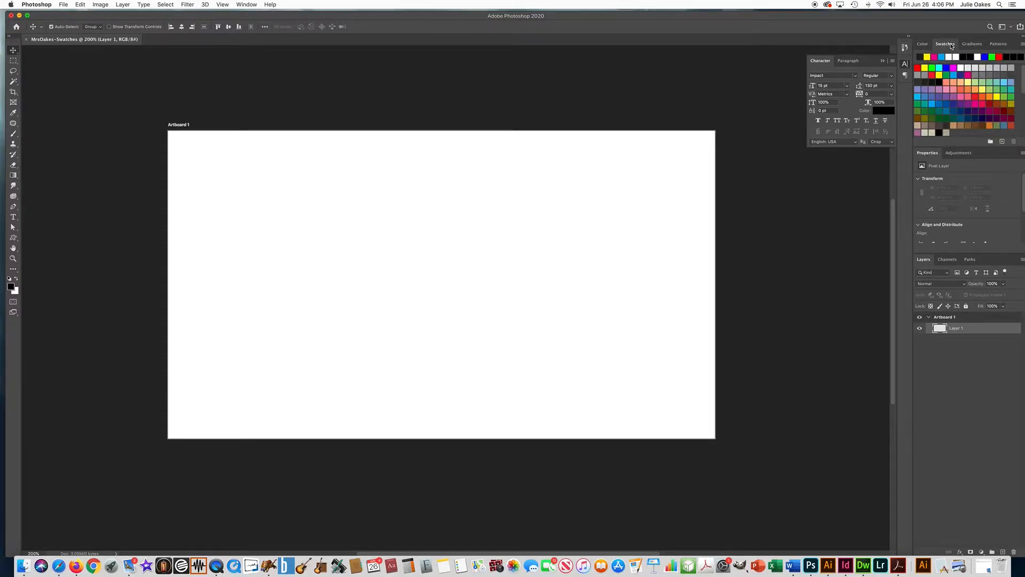
click(249, 4)
mouse_move(251, 17)
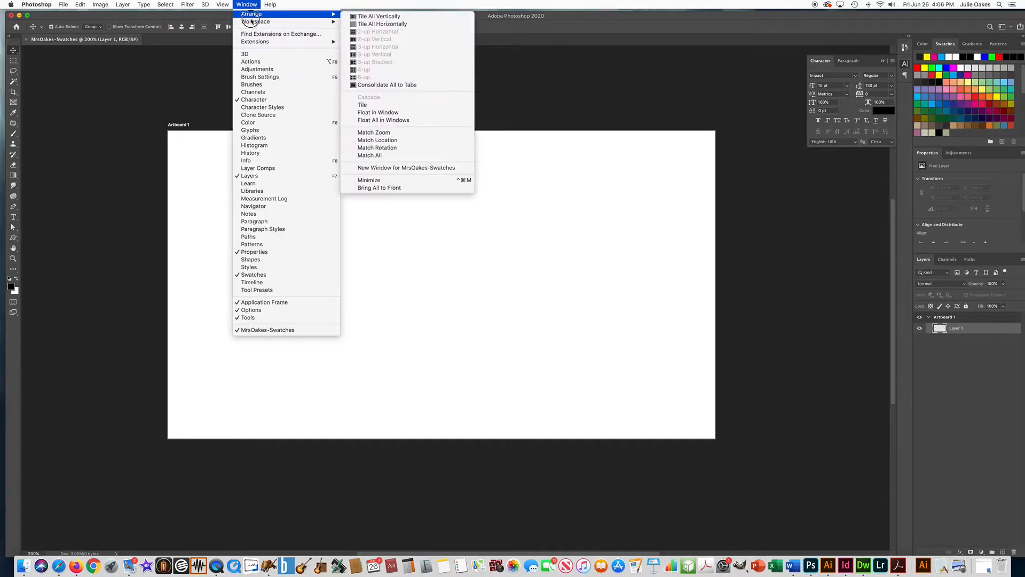
mouse_move(299, 22)
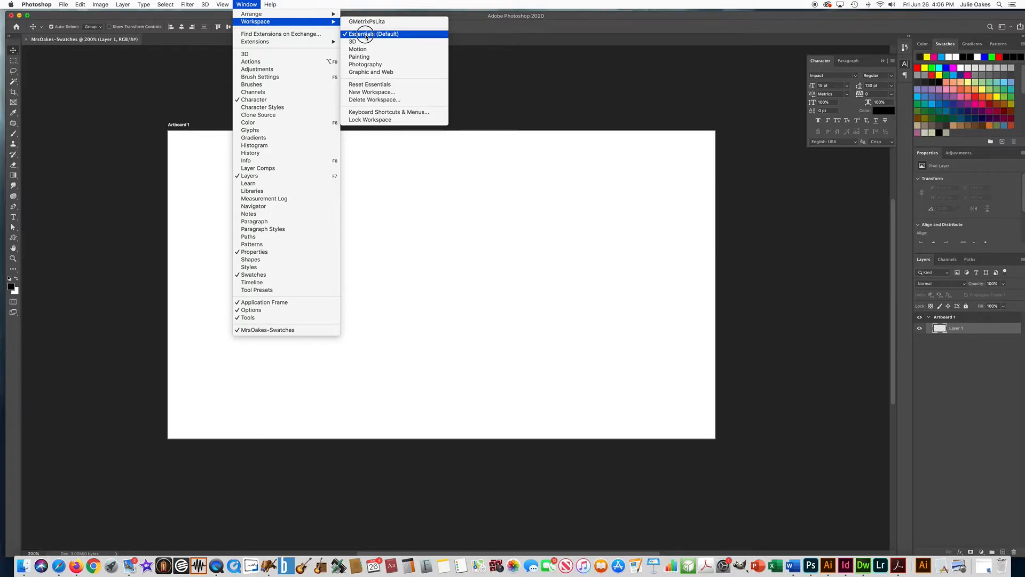
click(253, 5)
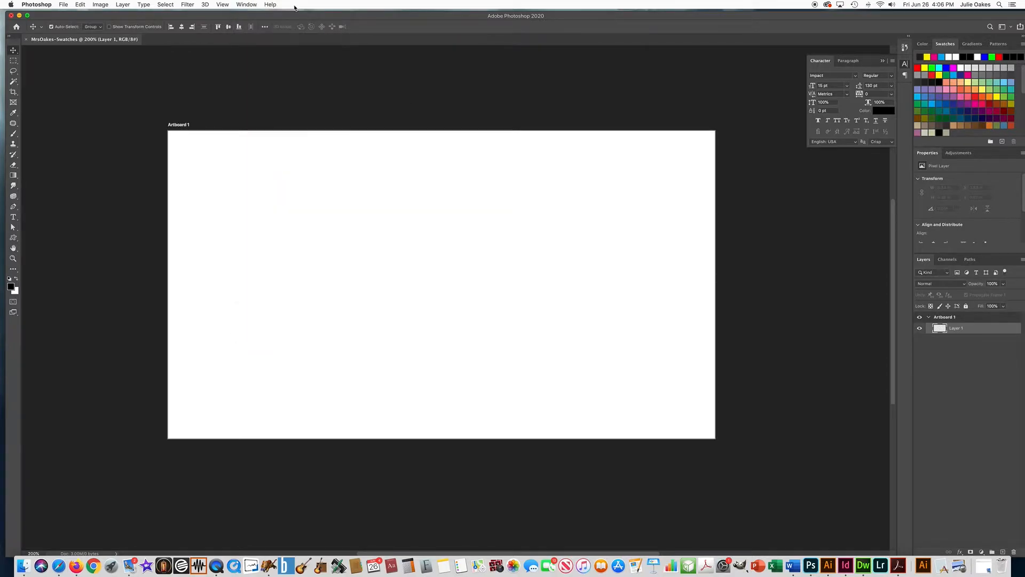
click(251, 4)
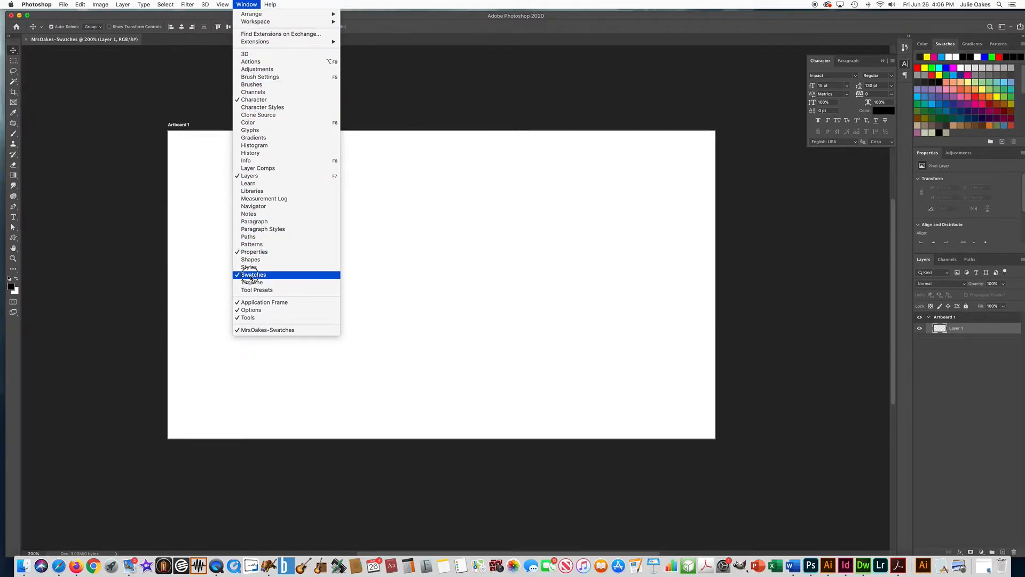
click(257, 5)
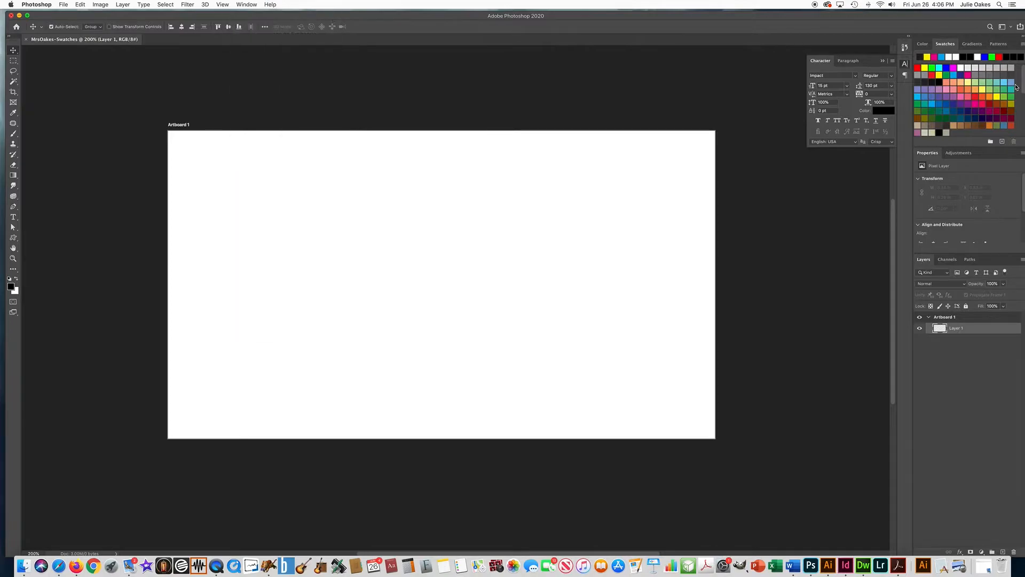
- Pick purple #b507fd as the foreground color and save it as a swatch named with the teacher's name followed by "Purple"
click(1002, 142)
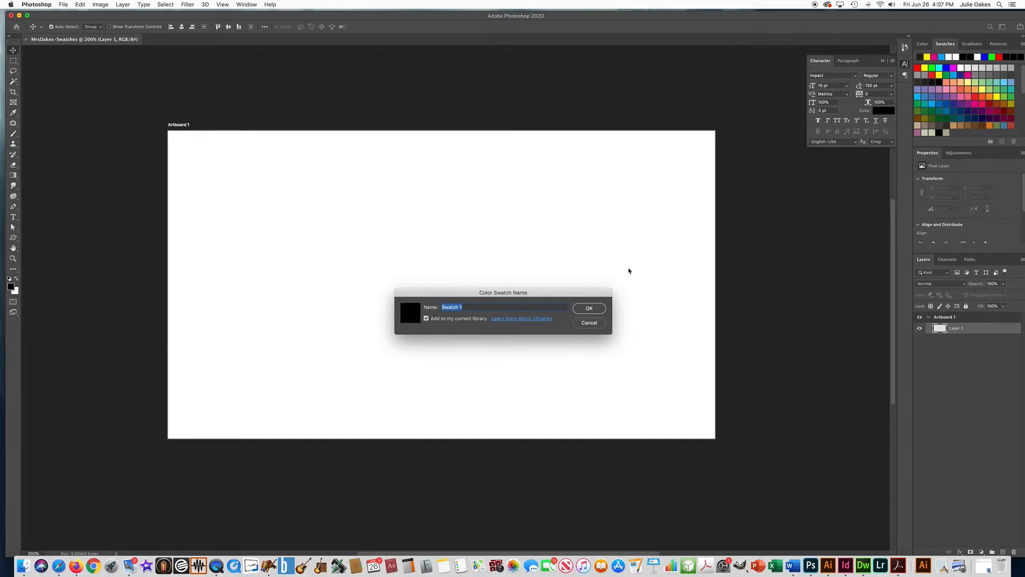
click(590, 325)
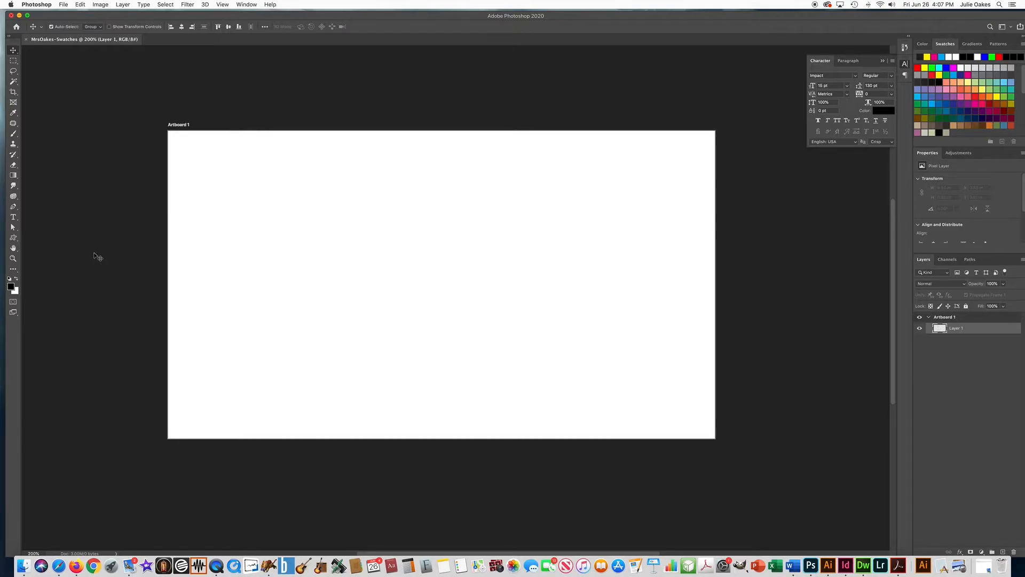
click(9, 289)
click(556, 344)
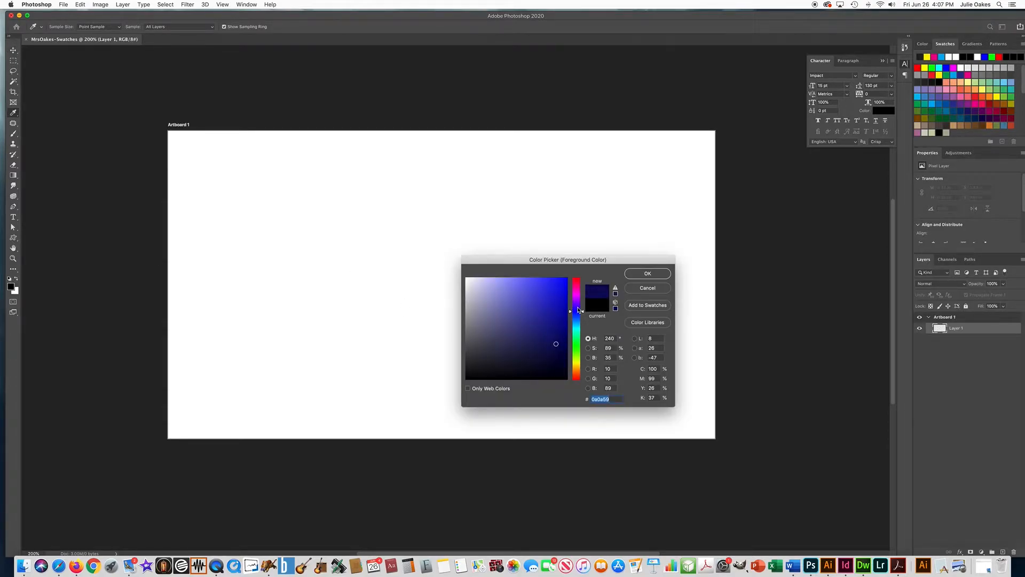
mouse_move(576, 311)
mouse_down()
mouse_move(576, 337)
mouse_move(577, 295)
mouse_move(577, 360)
mouse_move(576, 293)
mouse_move(575, 306)
mouse_move(555, 293)
mouse_move(565, 278)
mouse_up()
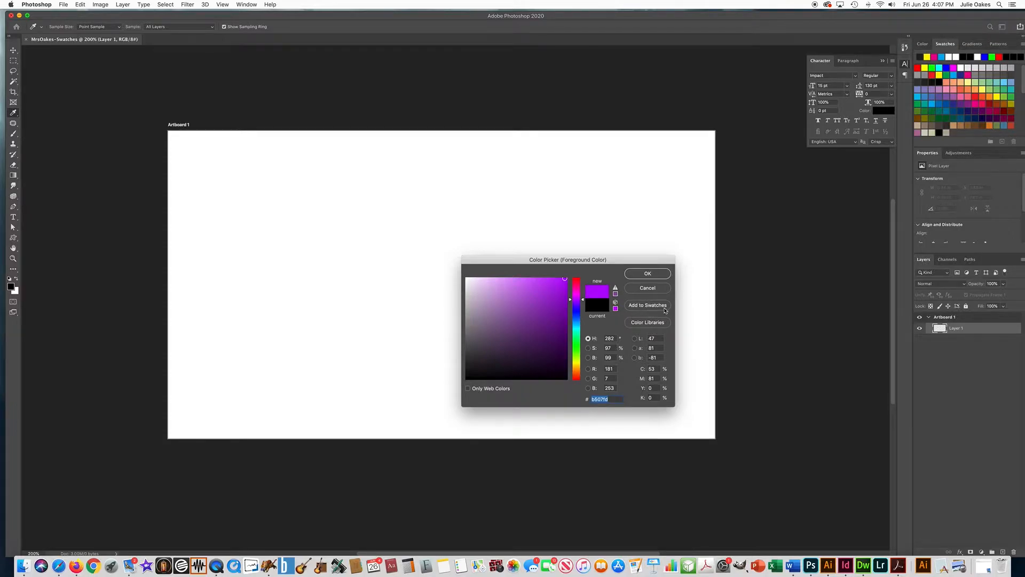
click(640, 308)
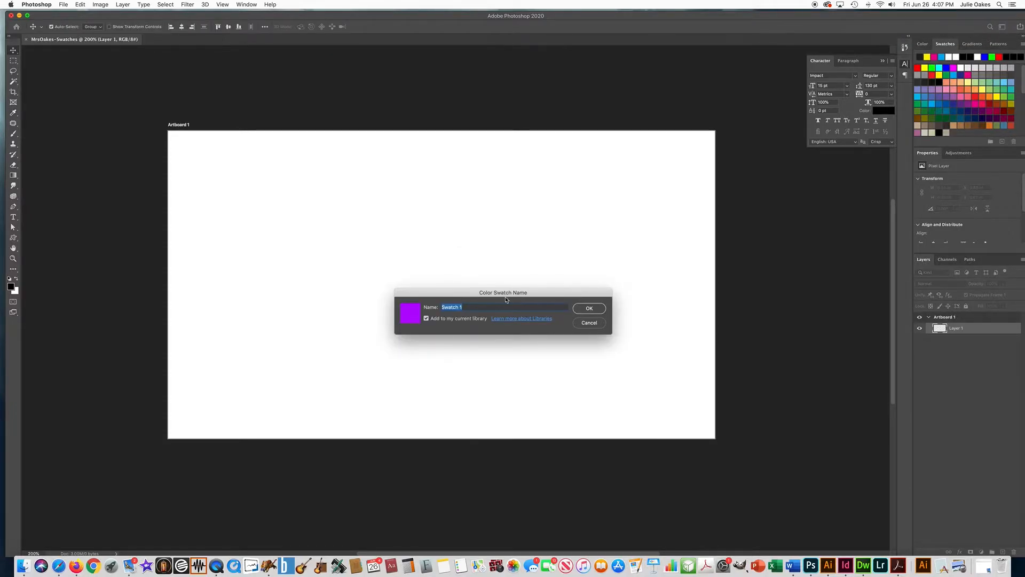
text(MrsOakes Purple)
click(588, 309)
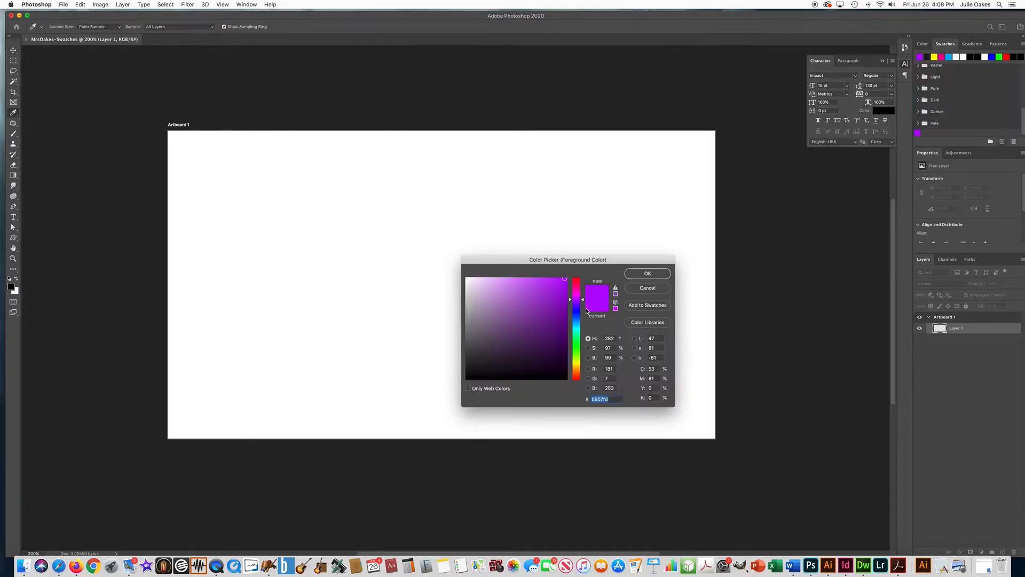
click(637, 278)
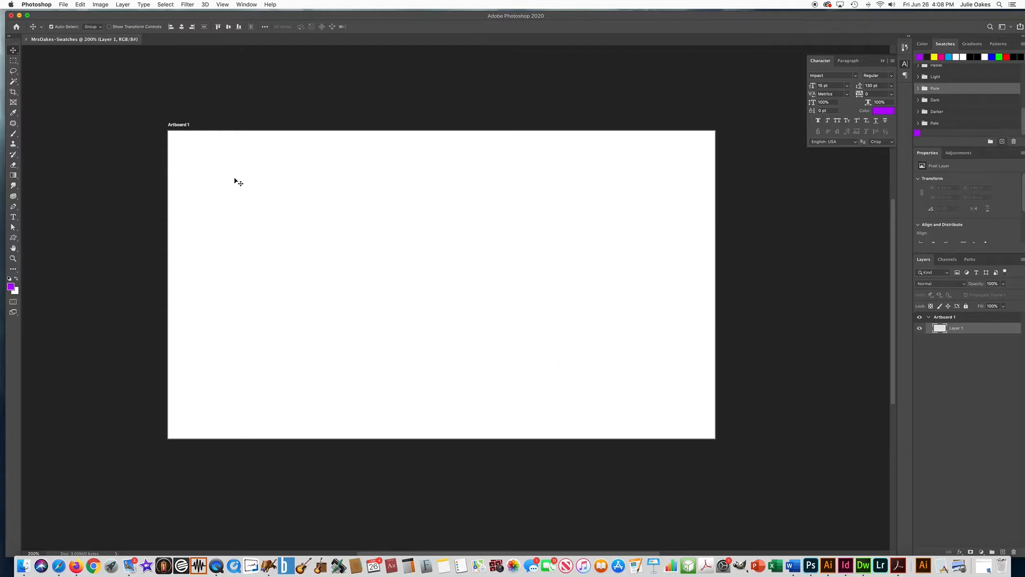
- Add a purple text line with the teacher's name near the artboard's lower edge
click(14, 218)
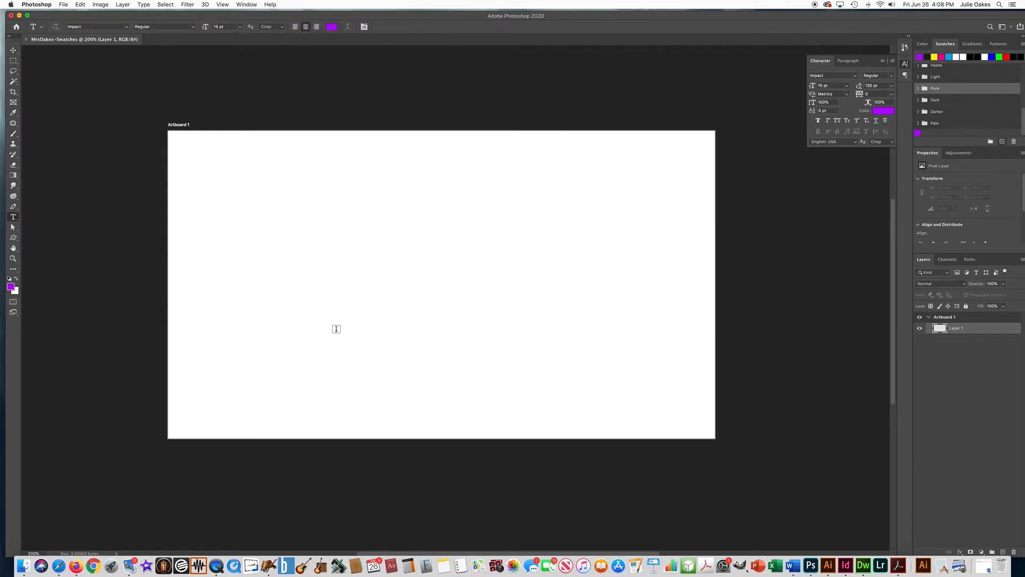
click(465, 398)
text(MRs)
key(BackSpace)
key(BackSpace)
text(r)
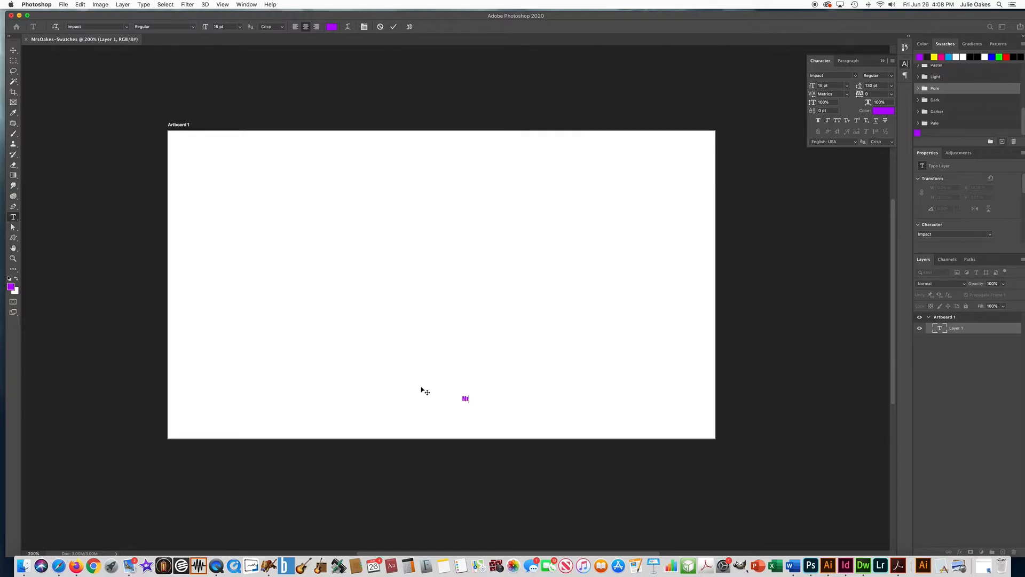
text(s.Oakes)
click(393, 26)
- Set the name text to 50 pt and move it to the artboard's lower-right corner
drag(845, 86, 799, 82)
text(50)
key(Return)
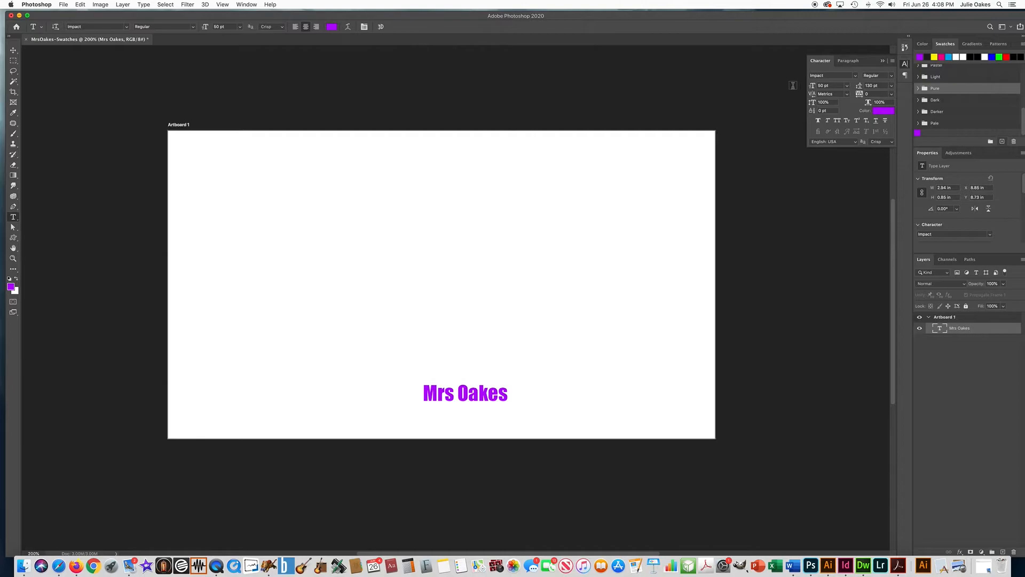
click(13, 50)
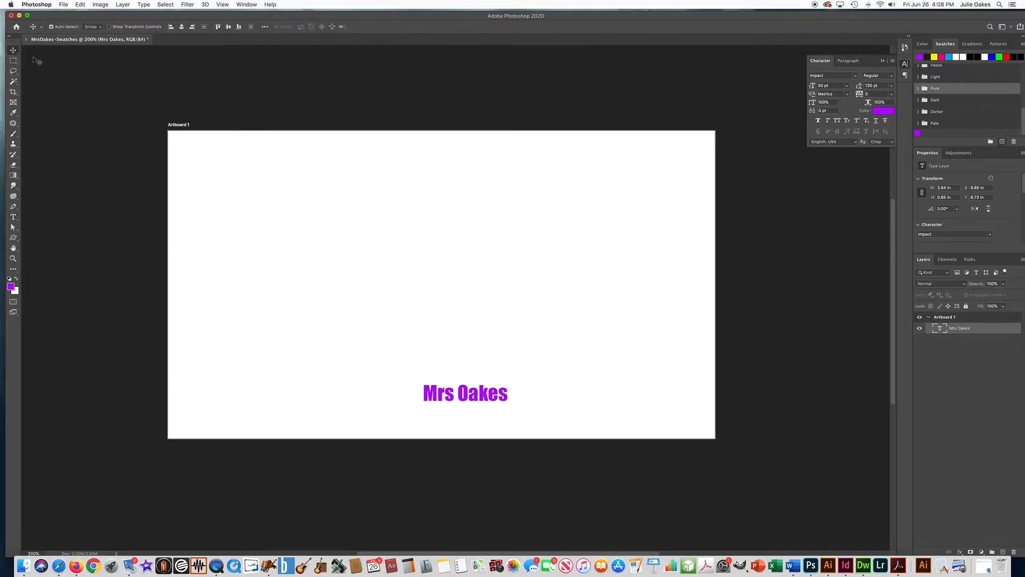
drag(471, 399, 662, 424)
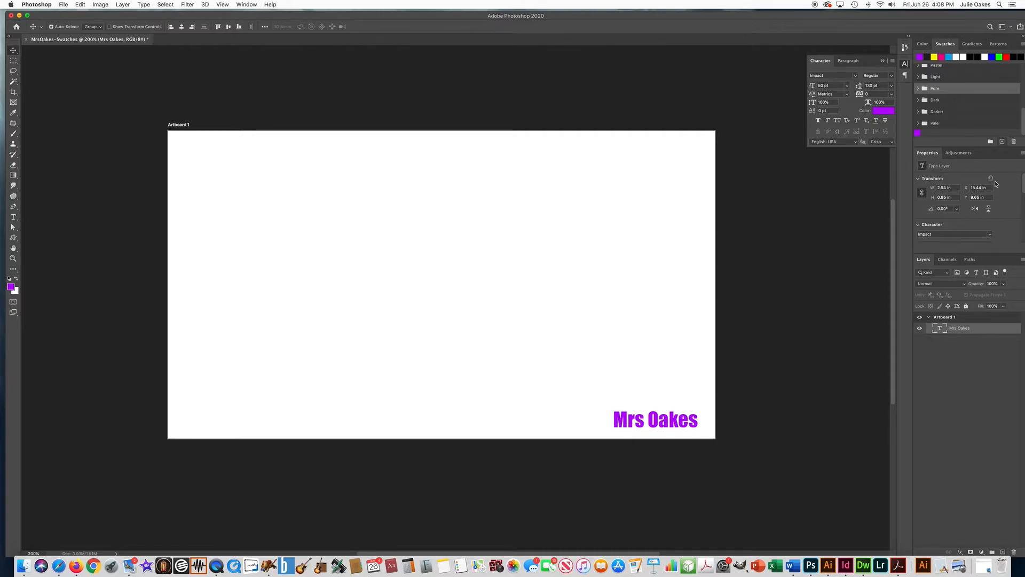
- Change the foreground color to teal #26cbda
click(11, 287)
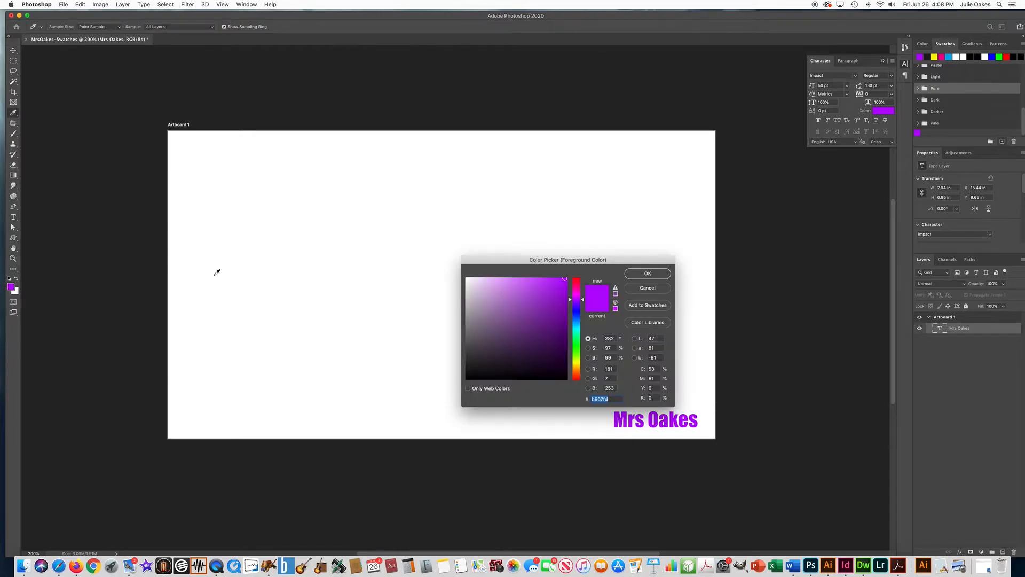
click(576, 327)
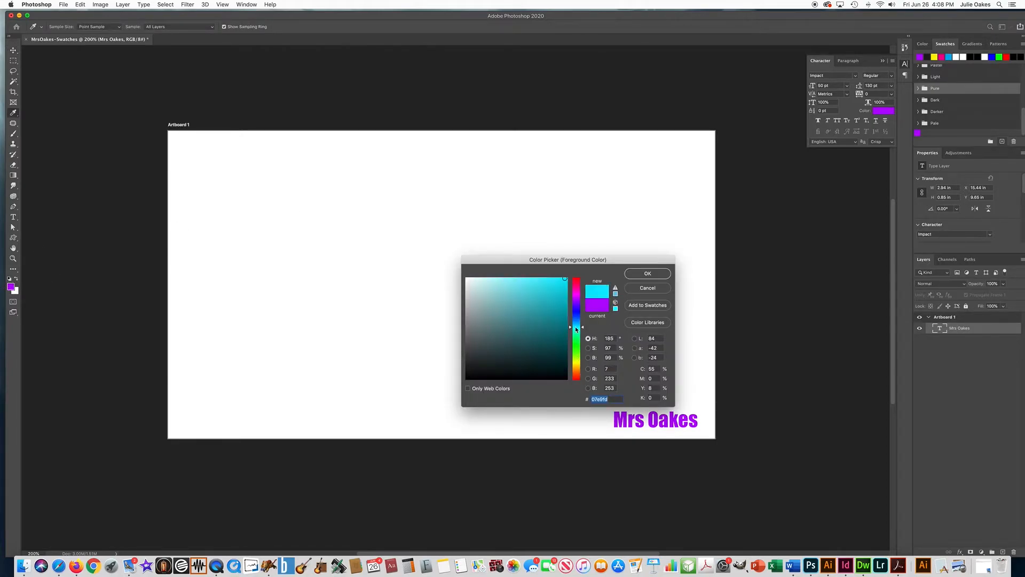
click(543, 299)
drag(546, 293, 550, 292)
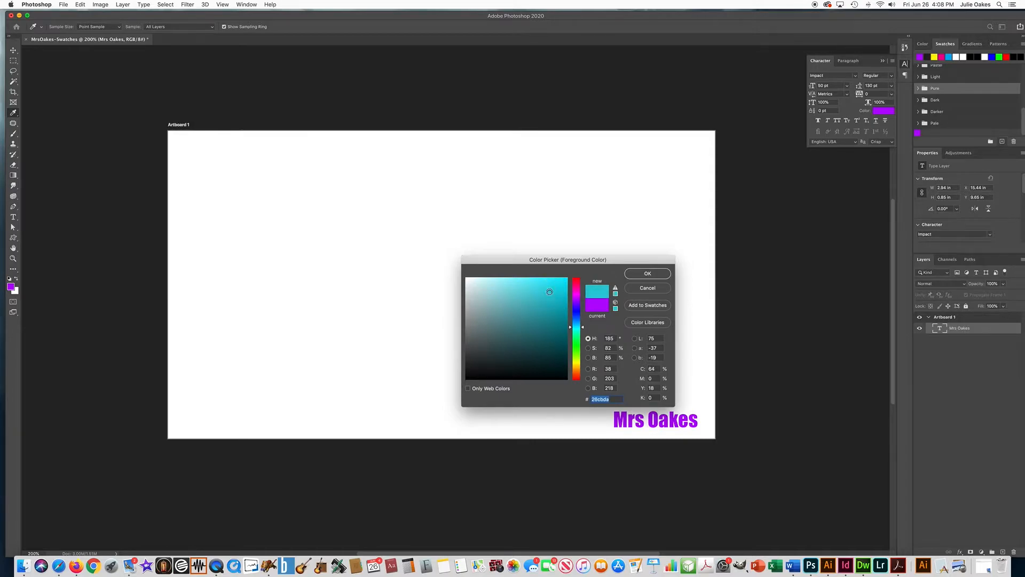
click(656, 275)
click(656, 276)
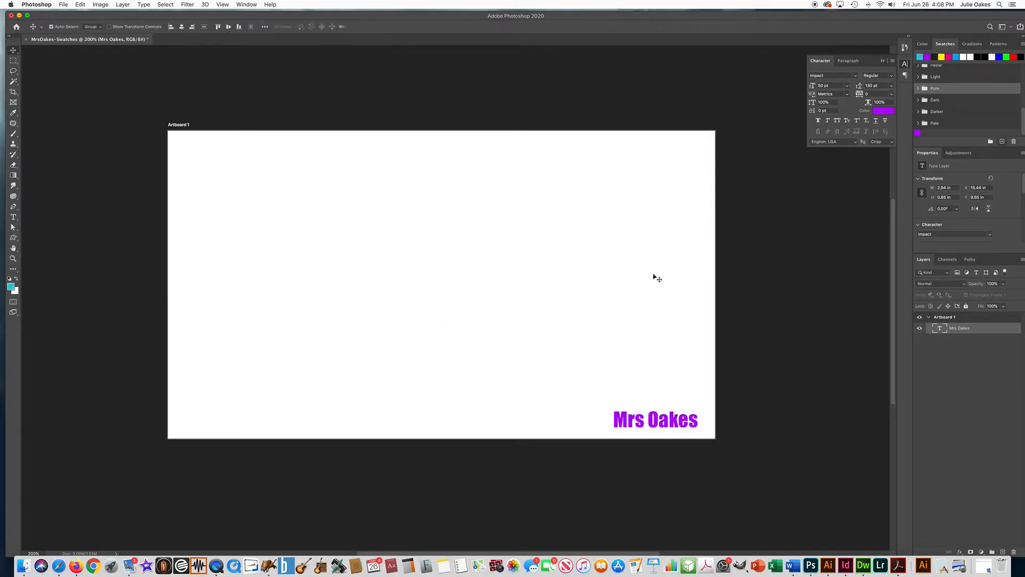
- Save the teal foreground color as a new swatch named with the teacher's name followed by "Teal"
click(1002, 142)
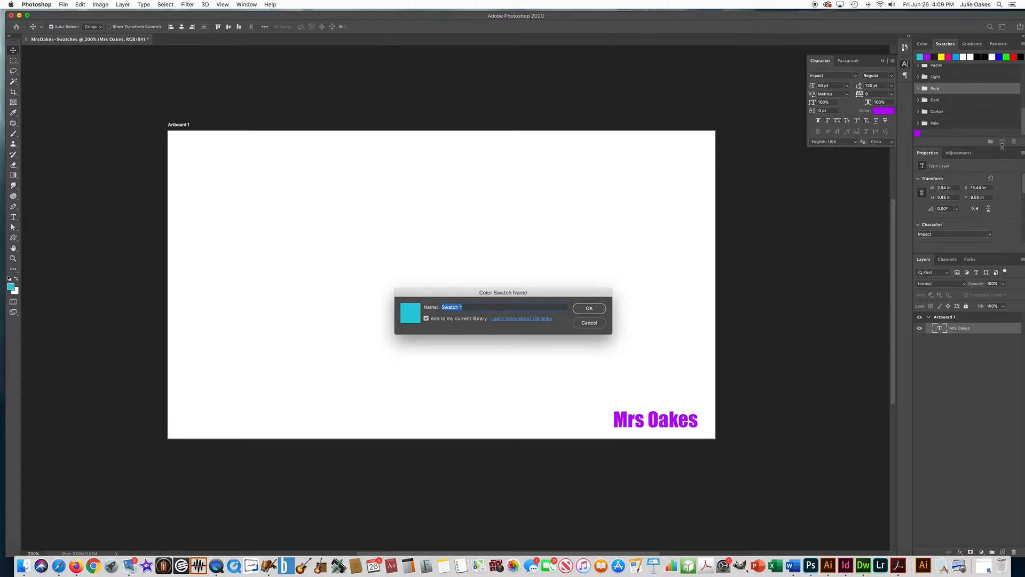
text(MrsOakes Teal)
click(588, 308)
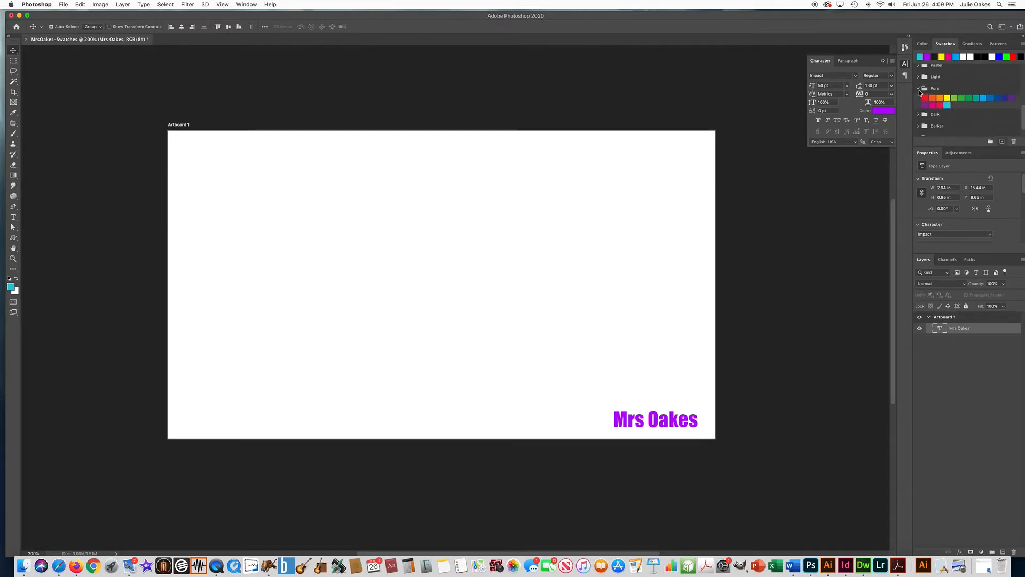
- Look through the Pure and Dark swatch groups and the rest of the swatch list for the saved colors
click(919, 89)
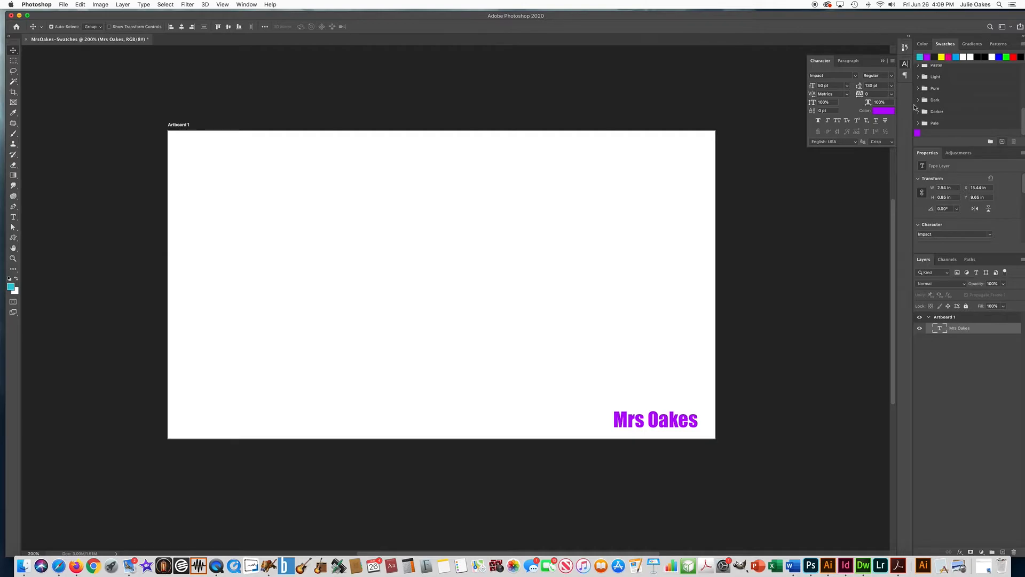
click(918, 101)
click(919, 101)
scroll(933, 99, up, 5)
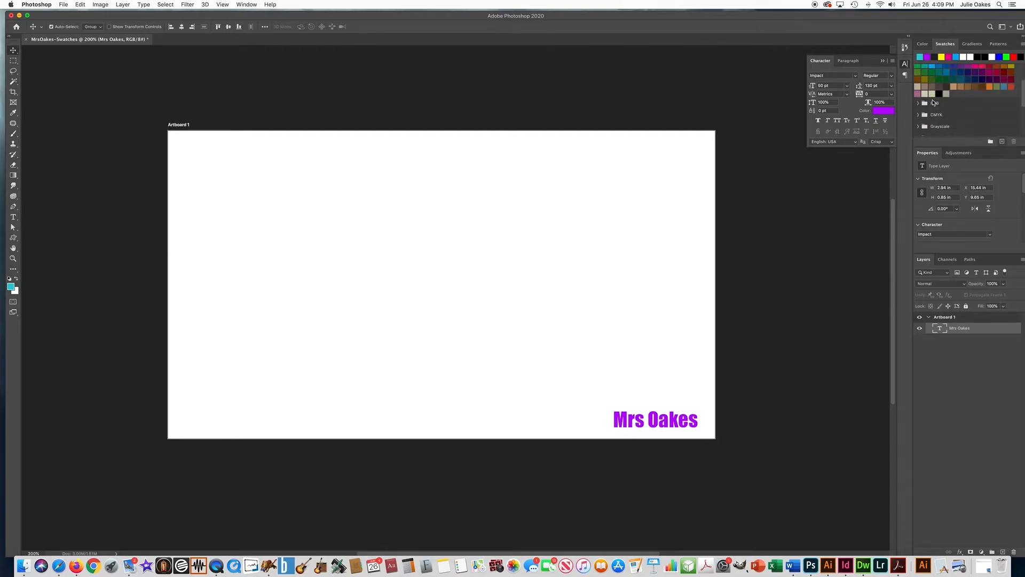
click(933, 102)
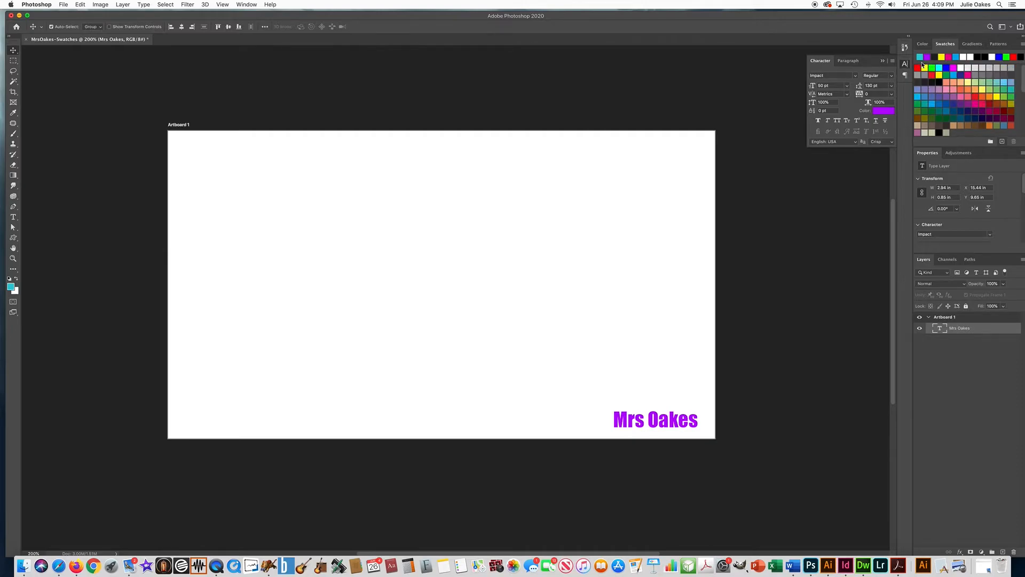
scroll(945, 85, down, 5)
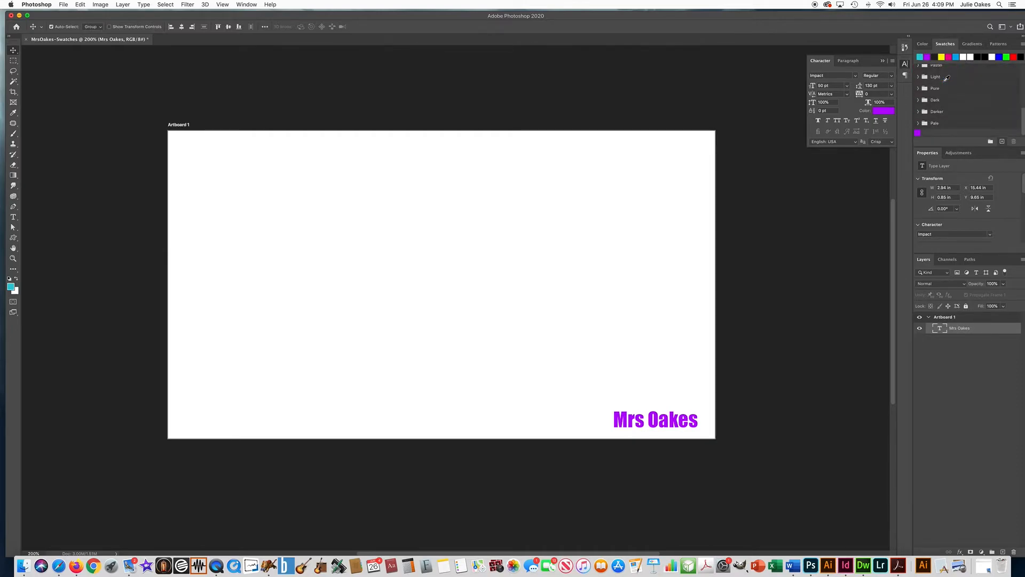
scroll(956, 94, up, 5)
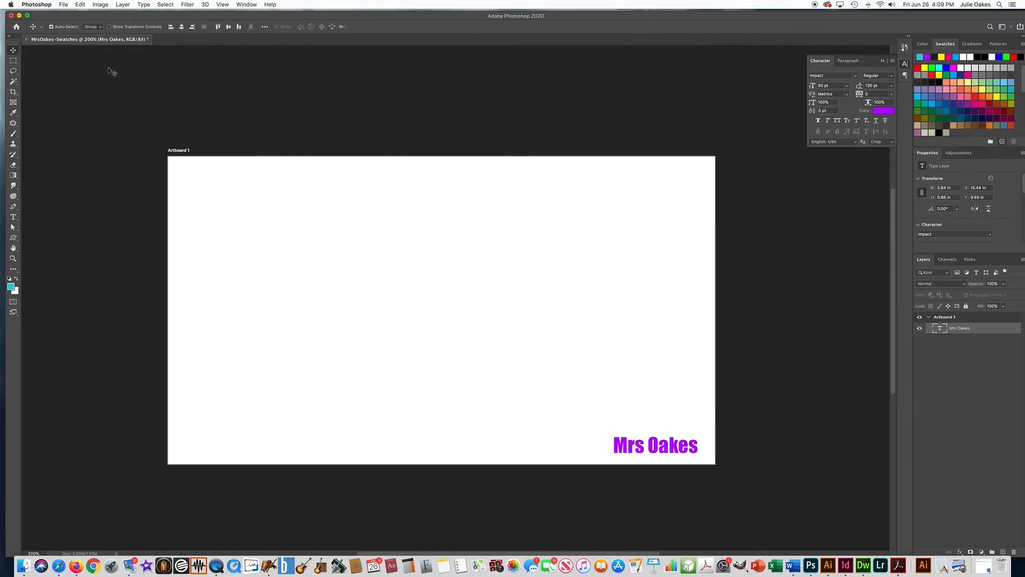
- Activate the Brush tool and set the soft round brush size to 100 px
click(13, 135)
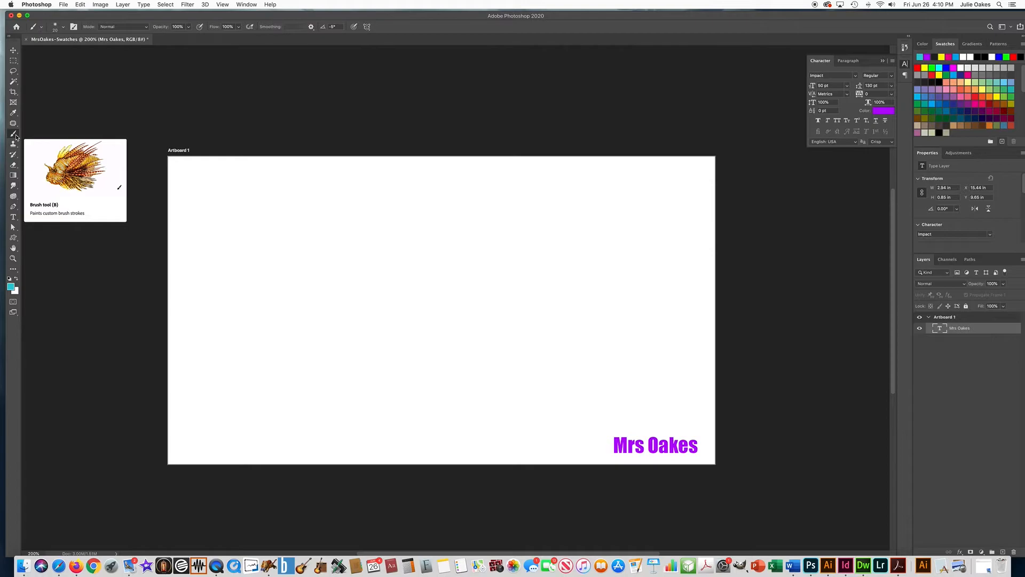
click(57, 27)
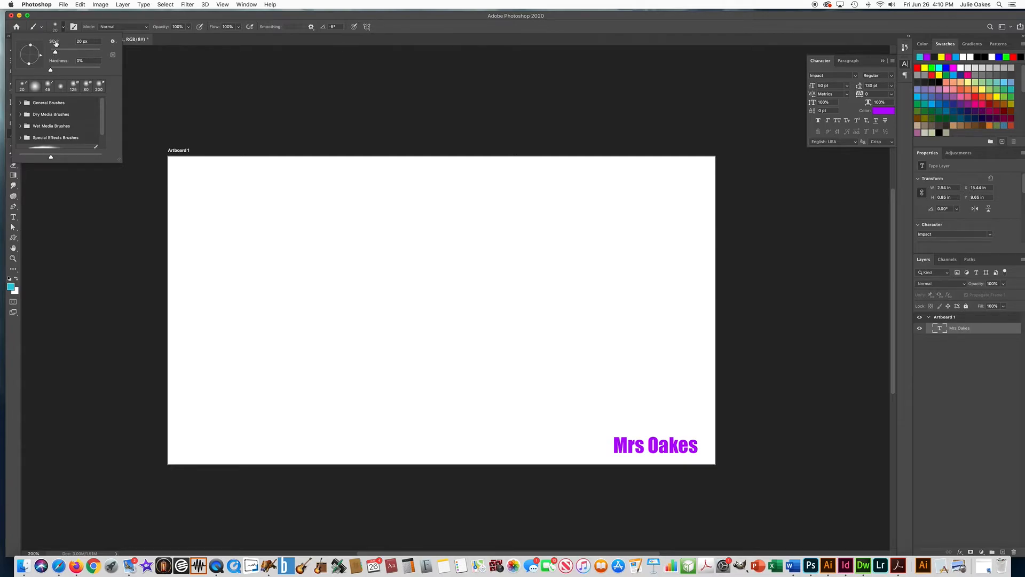
mouse_move(55, 52)
mouse_down()
mouse_move(96, 52)
mouse_move(52, 53)
mouse_move(70, 52)
mouse_up()
text(100)
- Add a new layer named "brush strokes" and paint a soft horizontal teal stroke across the upper part of the artboard
click(963, 353)
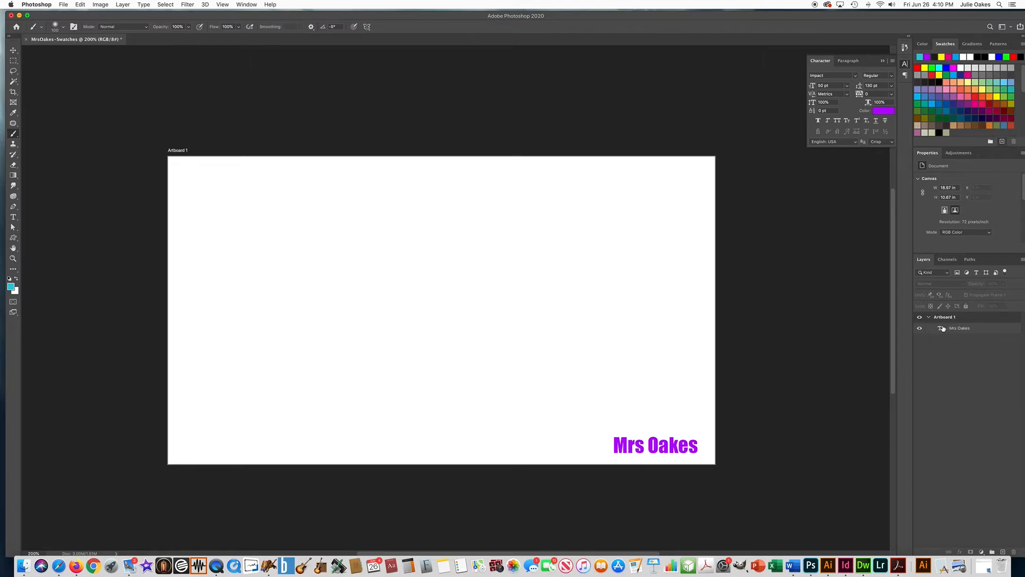
click(920, 329)
click(920, 328)
scroll(465, 343, down, 1)
click(119, 5)
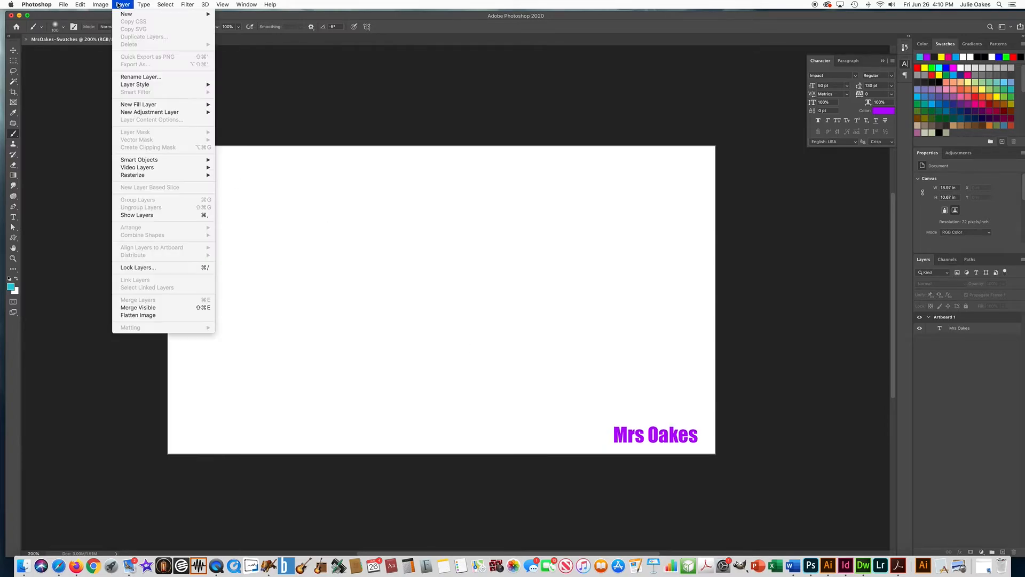
mouse_move(119, 15)
click(232, 17)
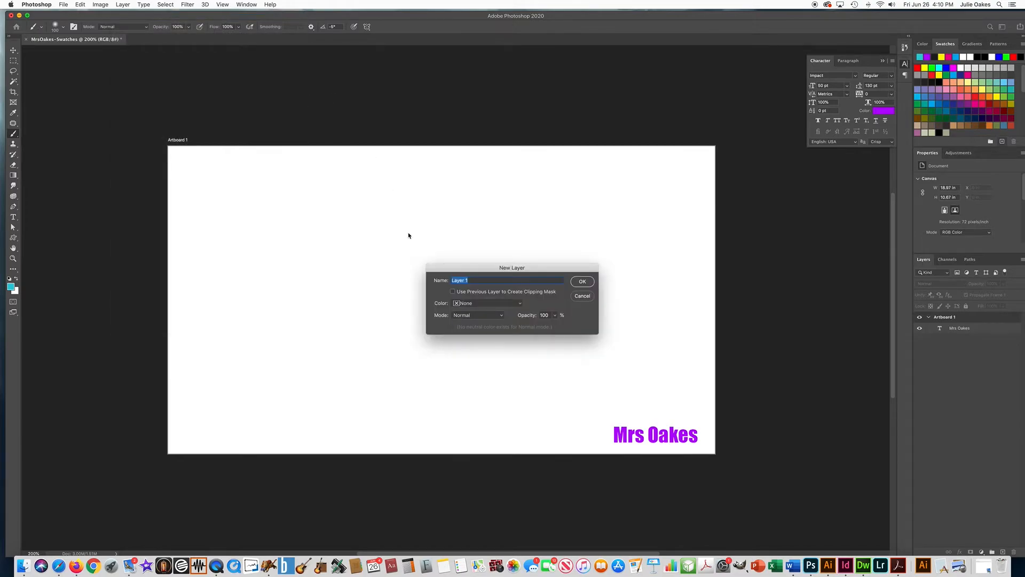
text(brush strokes)
click(582, 282)
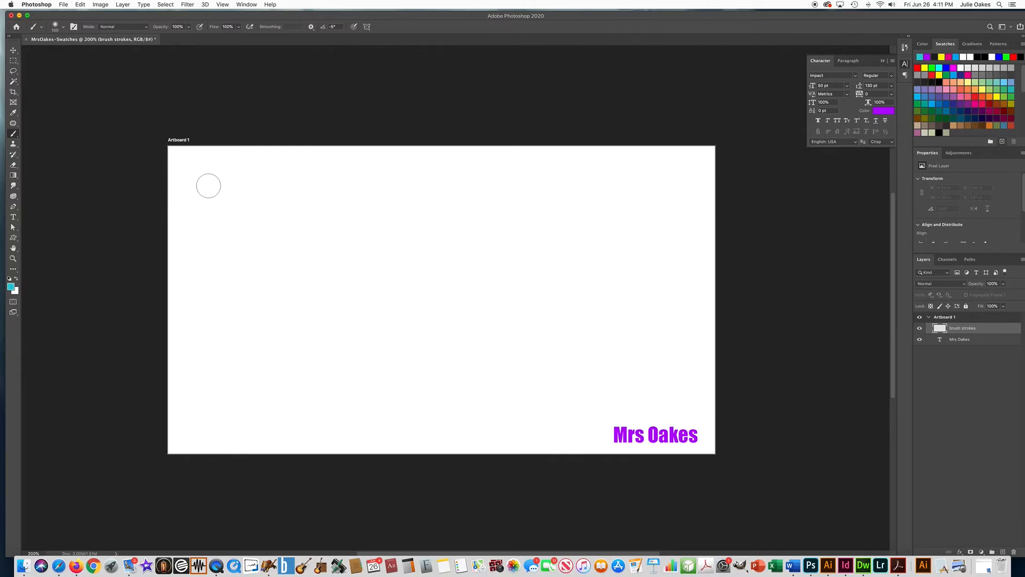
mouse_move(199, 185)
mouse_down()
mouse_move(655, 190)
mouse_move(209, 187)
mouse_up()
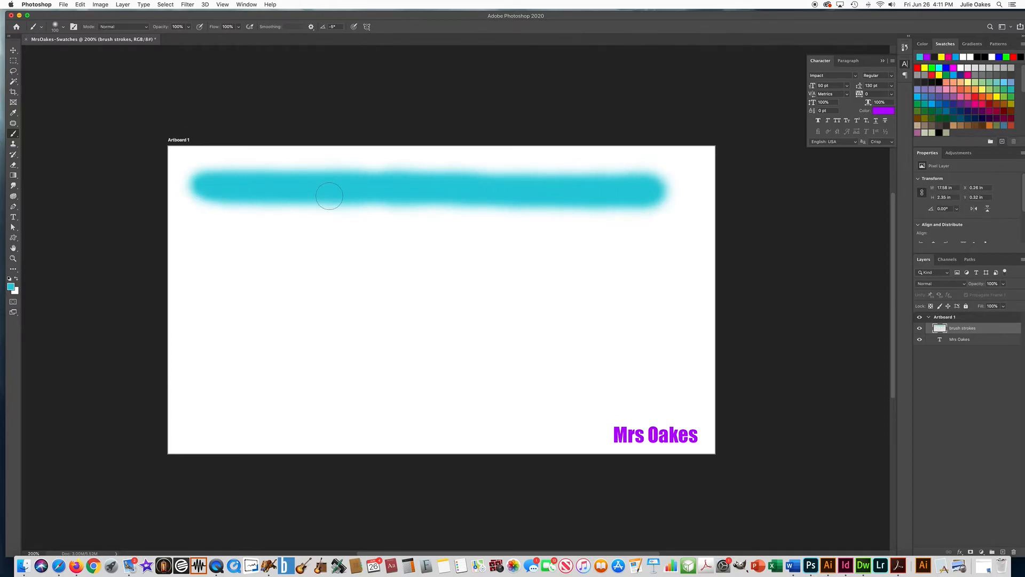
- Paint a horizontal stroke below the teal one with the custom purple color and brush hardness set to 100%
click(927, 56)
click(56, 27)
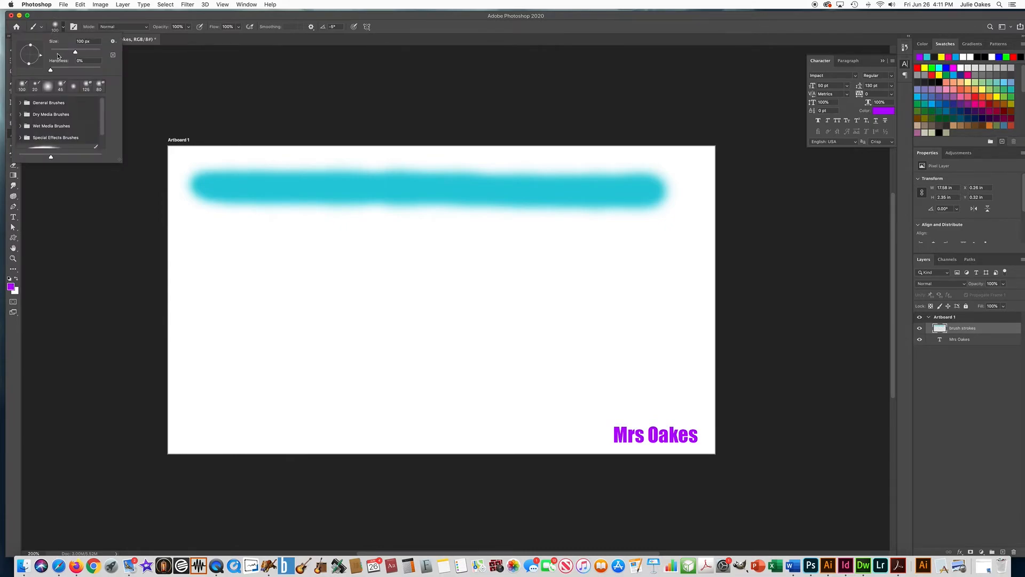
drag(51, 70, 109, 70)
drag(200, 241, 617, 243)
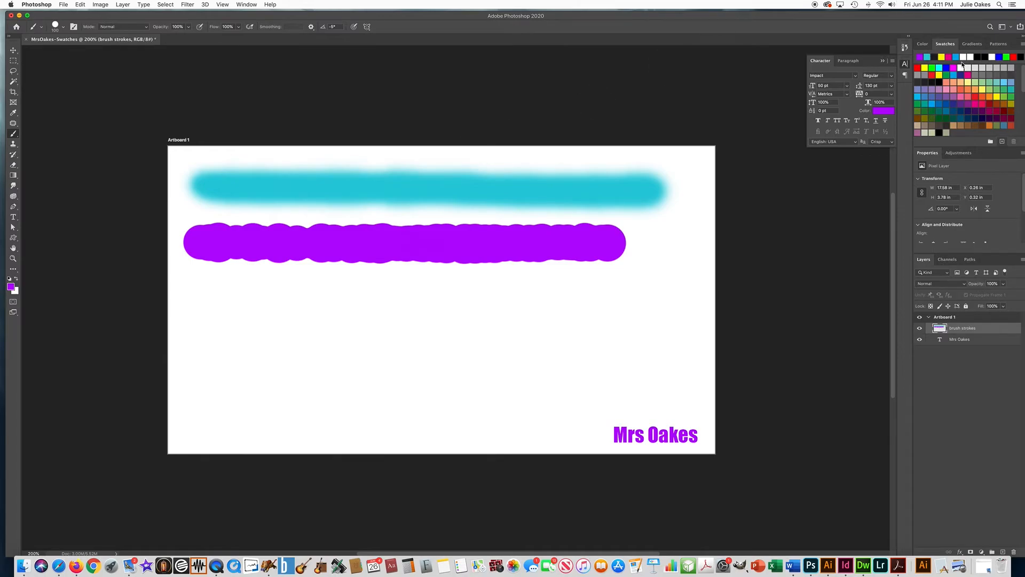
- Change the foreground color to the dark green swatch and look through the General Brushes group of presets
click(933, 110)
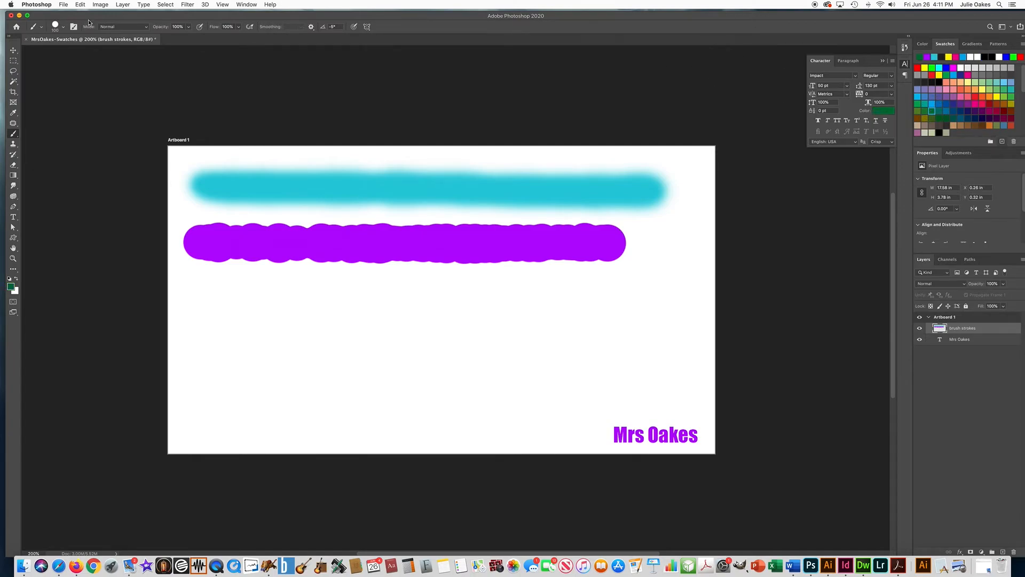
click(60, 28)
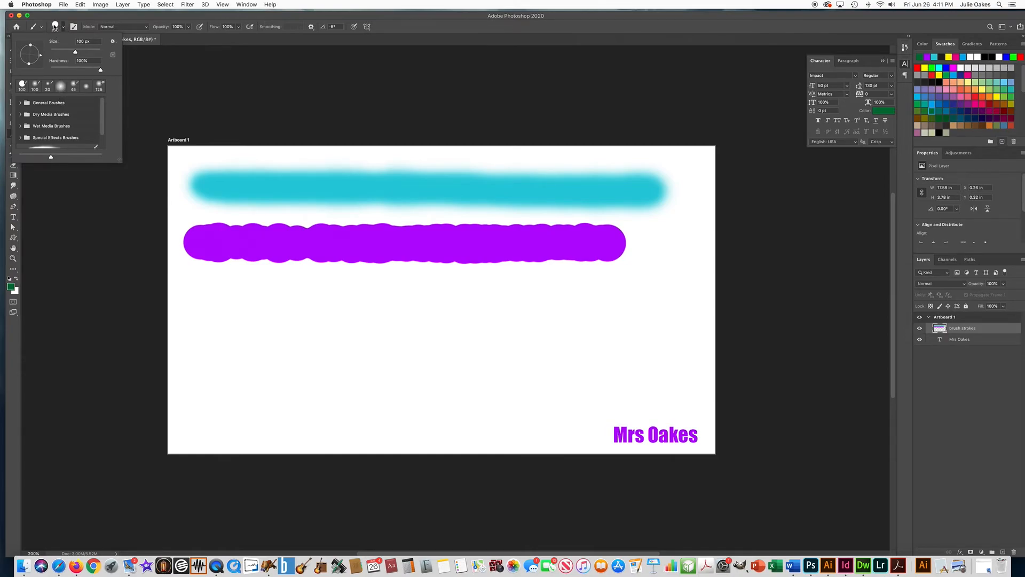
click(63, 27)
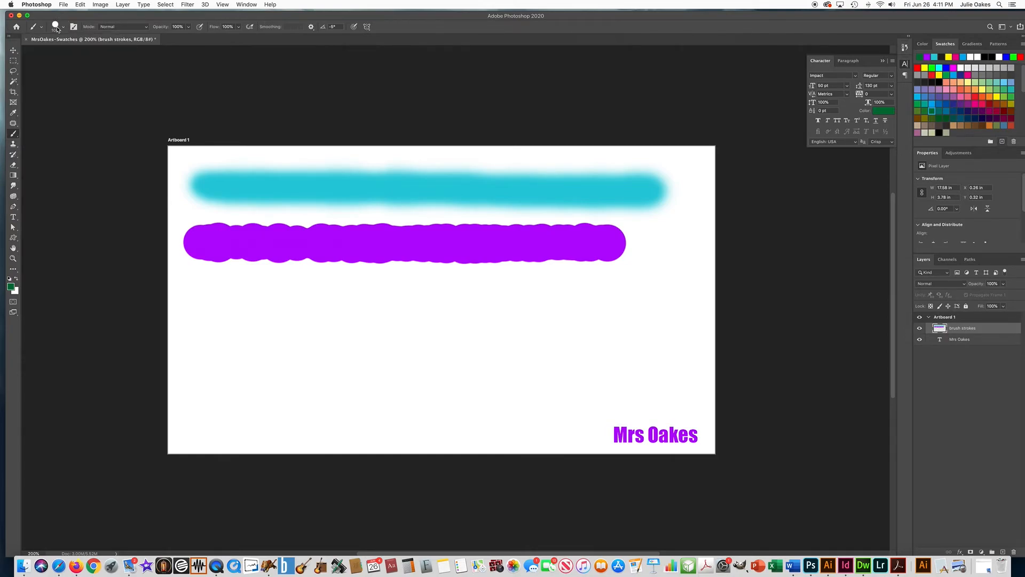
click(63, 27)
mouse_move(103, 110)
mouse_down()
mouse_move(105, 133)
mouse_move(103, 102)
mouse_up()
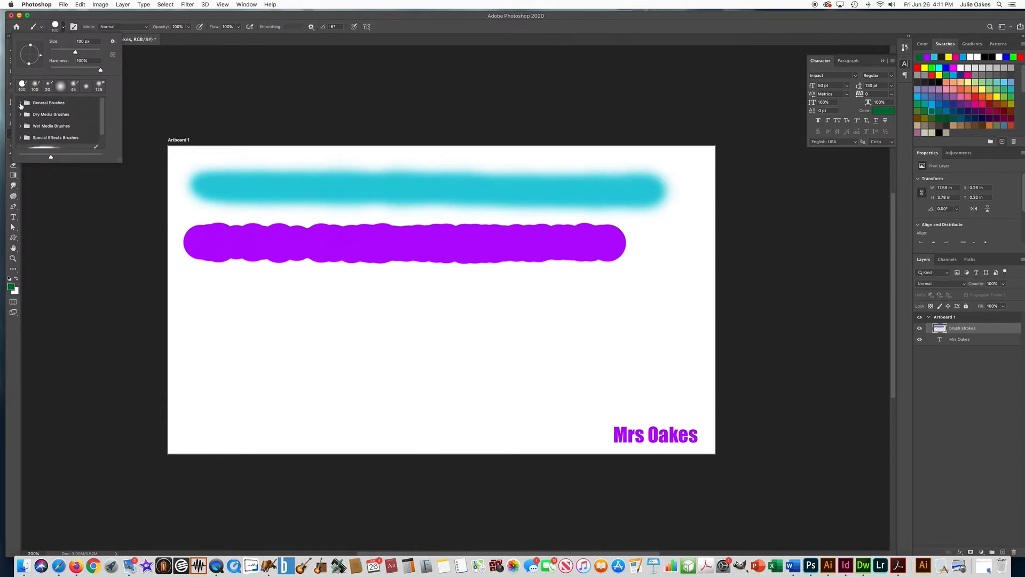
click(19, 102)
click(20, 103)
click(19, 102)
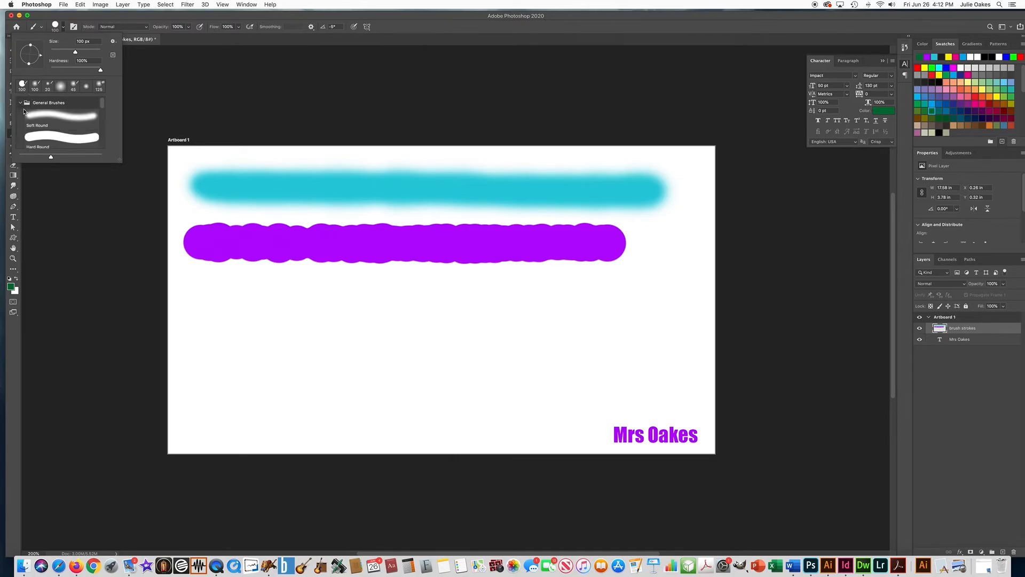
click(20, 102)
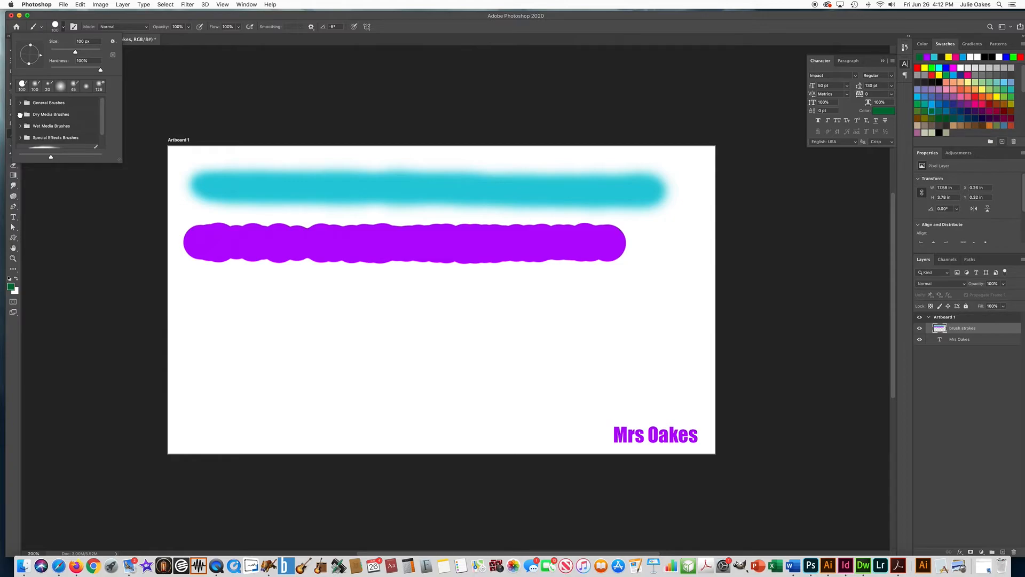
- Paint a wavy green stroke below the purple one using the KYLE Ultimate Pencil Hard dry media brush at 81 px
click(20, 114)
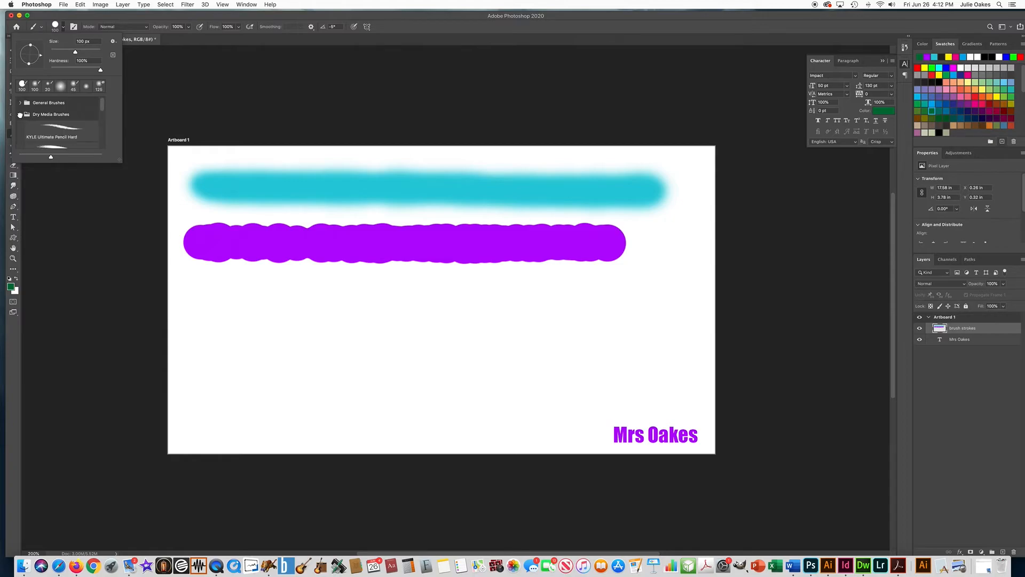
click(52, 129)
drag(54, 54, 72, 55)
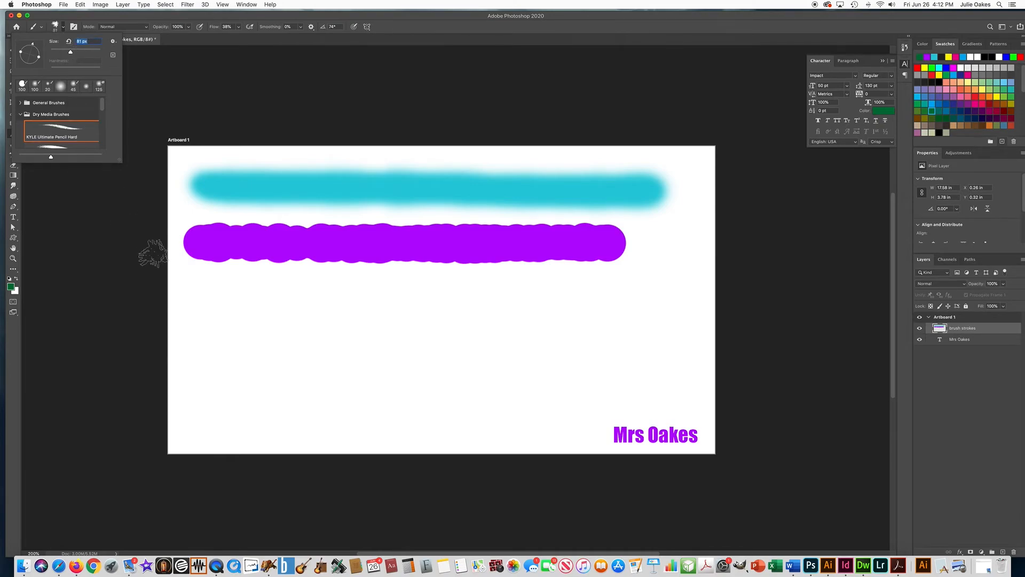
click(195, 308)
mouse_move(206, 304)
mouse_down()
mouse_move(249, 321)
mouse_move(302, 297)
mouse_move(361, 321)
mouse_move(384, 307)
mouse_move(408, 314)
mouse_move(471, 303)
mouse_move(512, 312)
mouse_up()
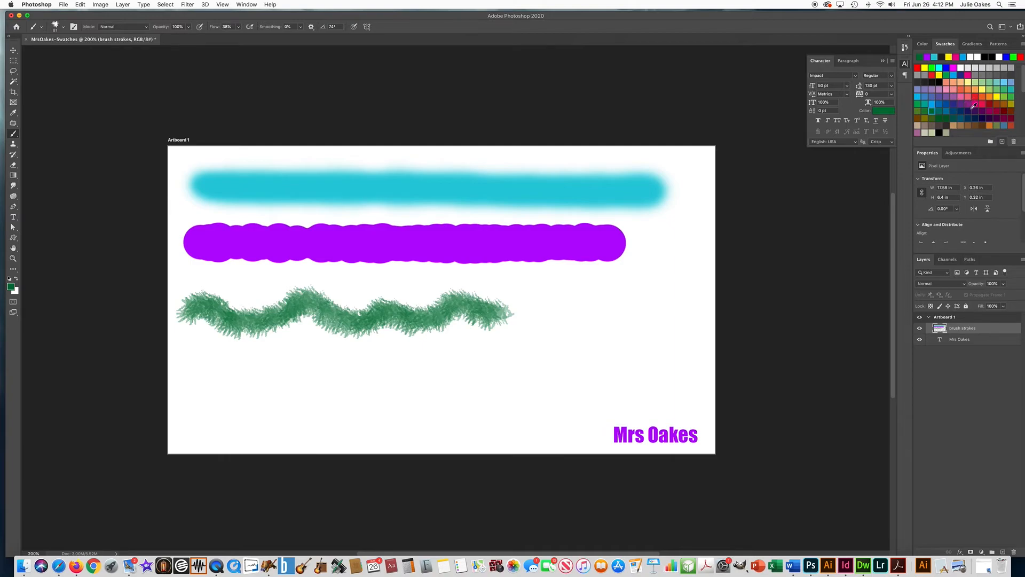
- Paint a wavy dark blue stroke below the green one using the Kyle's Ultimate Pastel Palooza brush
click(967, 118)
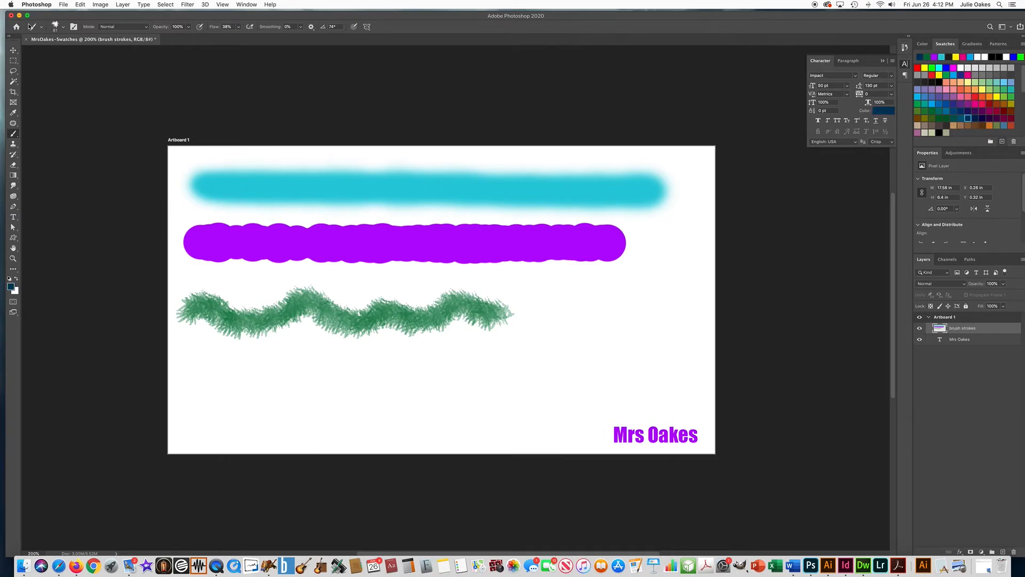
click(55, 27)
drag(102, 108, 105, 131)
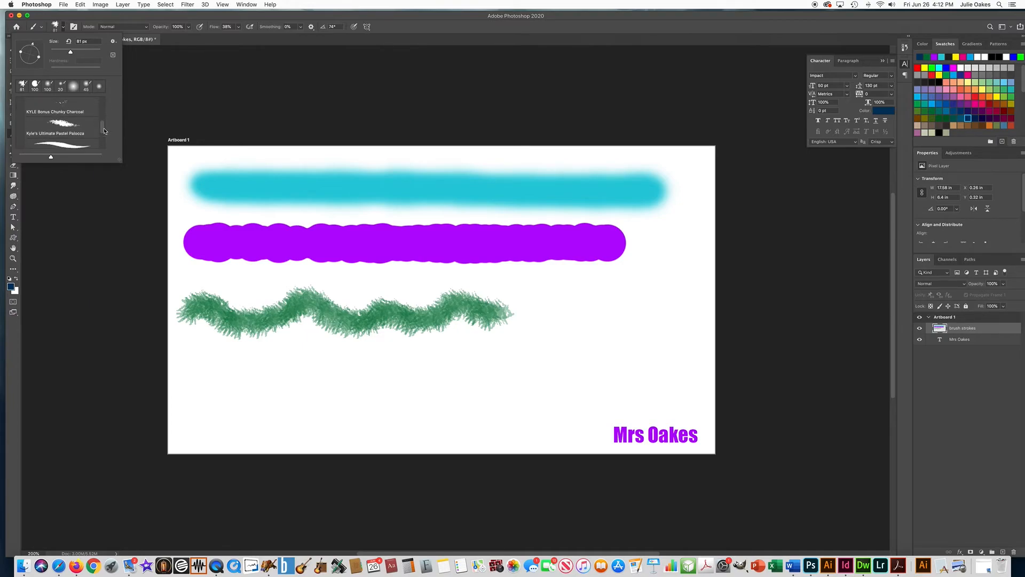
click(63, 128)
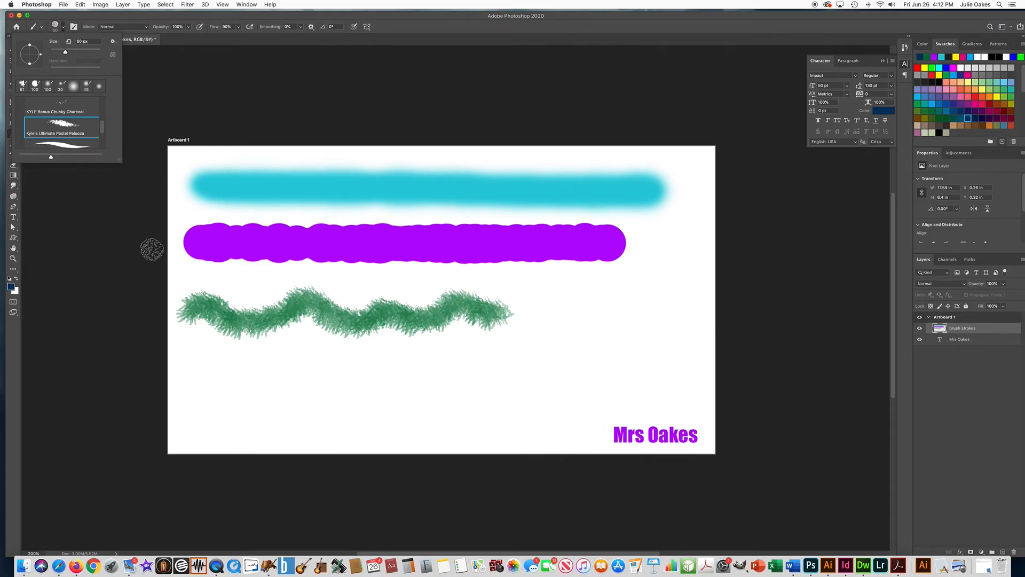
mouse_move(189, 362)
mouse_down()
mouse_move(226, 374)
mouse_move(290, 360)
mouse_move(334, 376)
mouse_move(392, 363)
mouse_move(522, 359)
mouse_up()
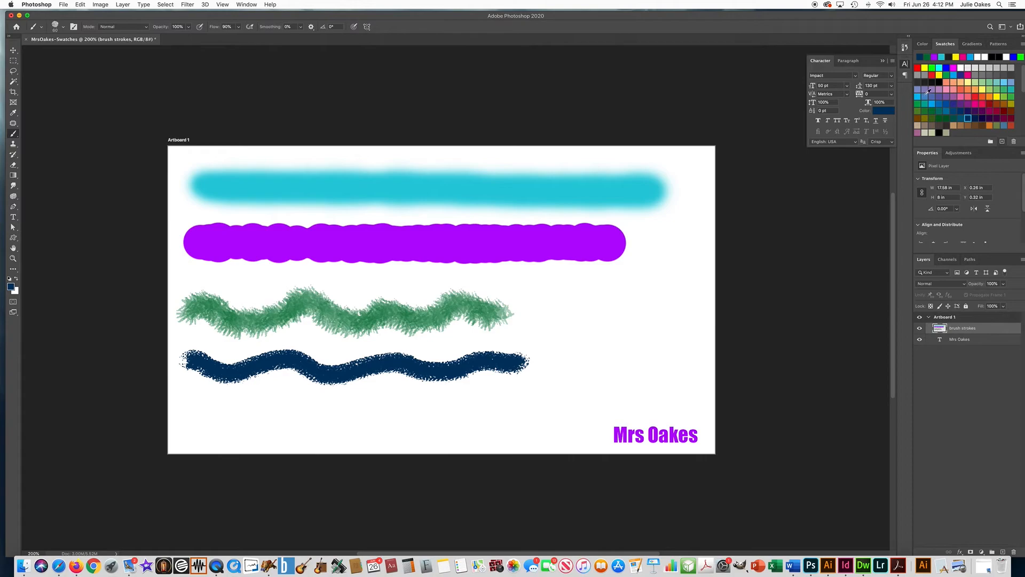
- Choose the dark red swatch and smudge the purple stroke's right end downward with the Kyle's Concept Brushes scratch preset from Special Effects Brushes
click(989, 103)
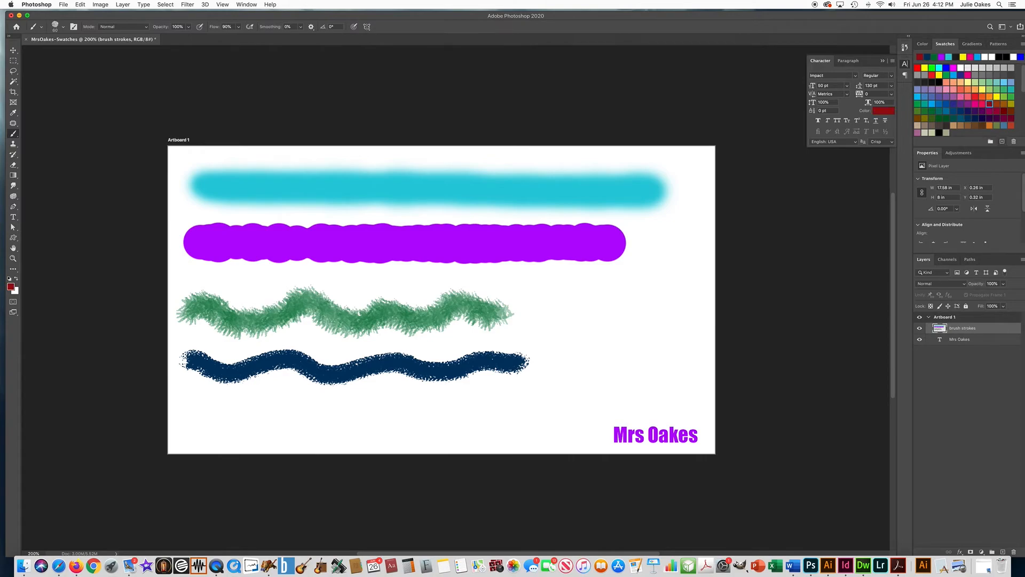
click(54, 26)
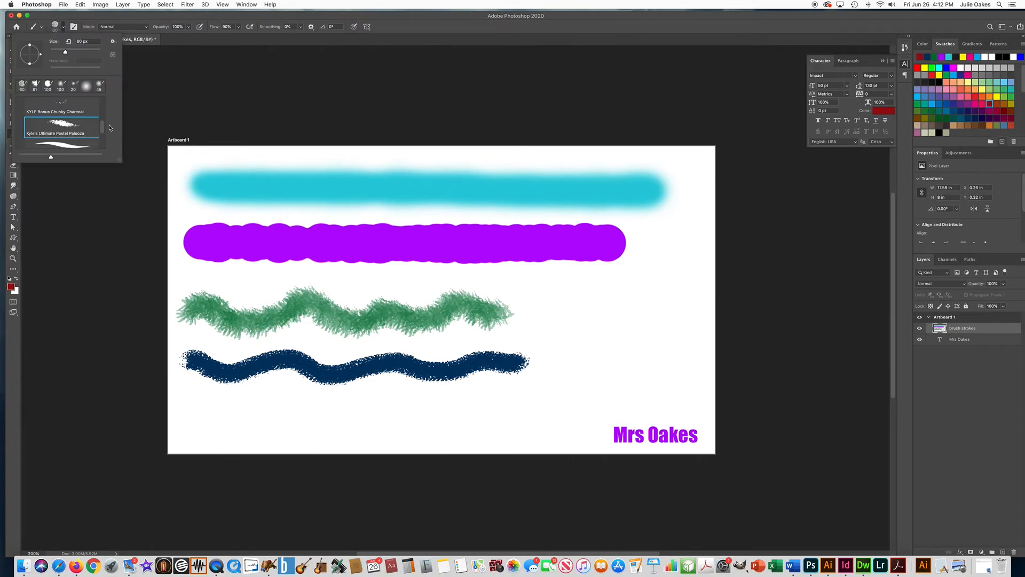
scroll(110, 128, down, 10)
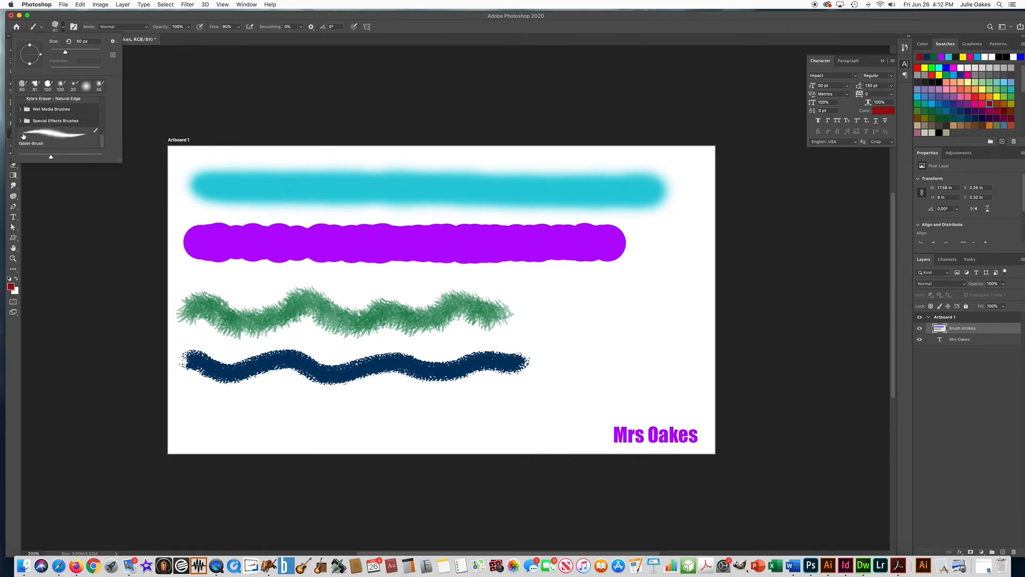
click(20, 122)
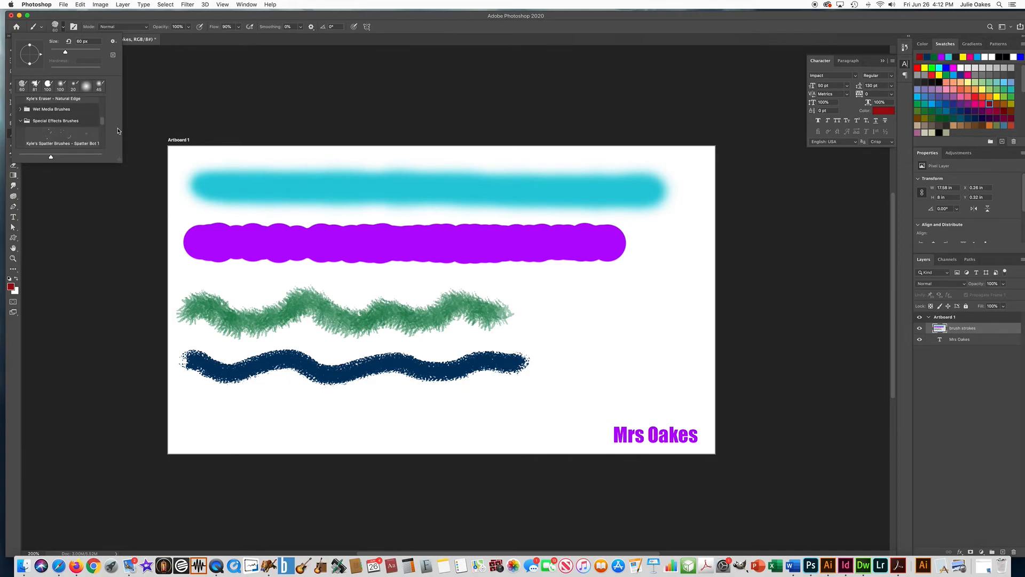
scroll(103, 128, down, 5)
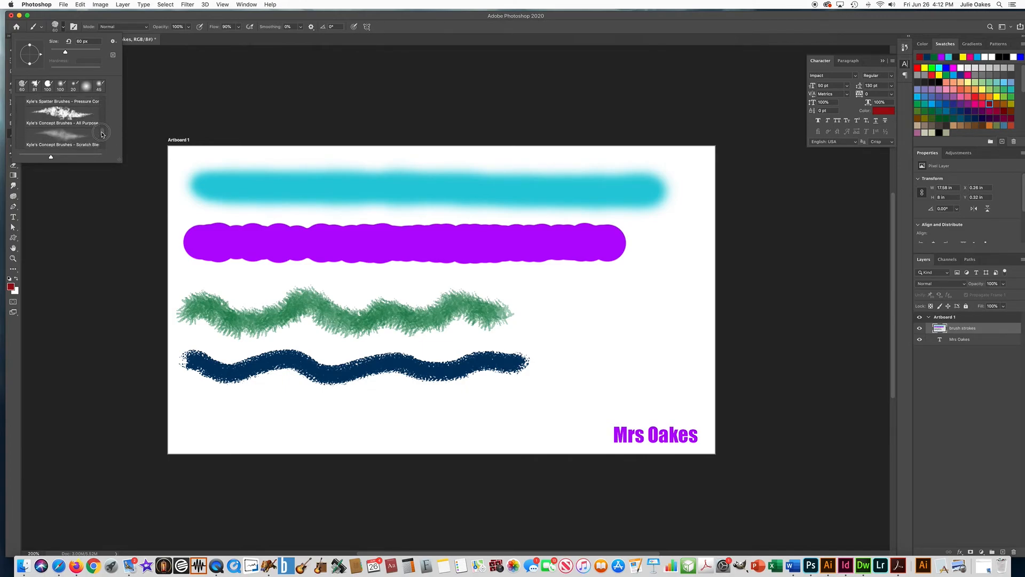
click(63, 116)
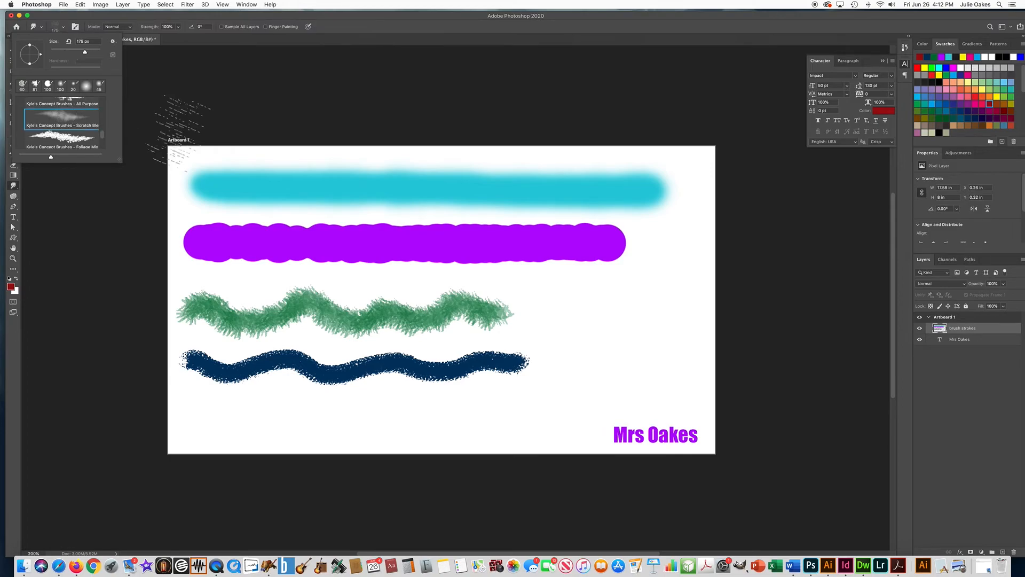
mouse_move(561, 299)
mouse_down()
mouse_move(611, 312)
mouse_move(666, 307)
mouse_move(609, 339)
mouse_move(664, 297)
mouse_move(636, 308)
mouse_move(619, 283)
mouse_up()
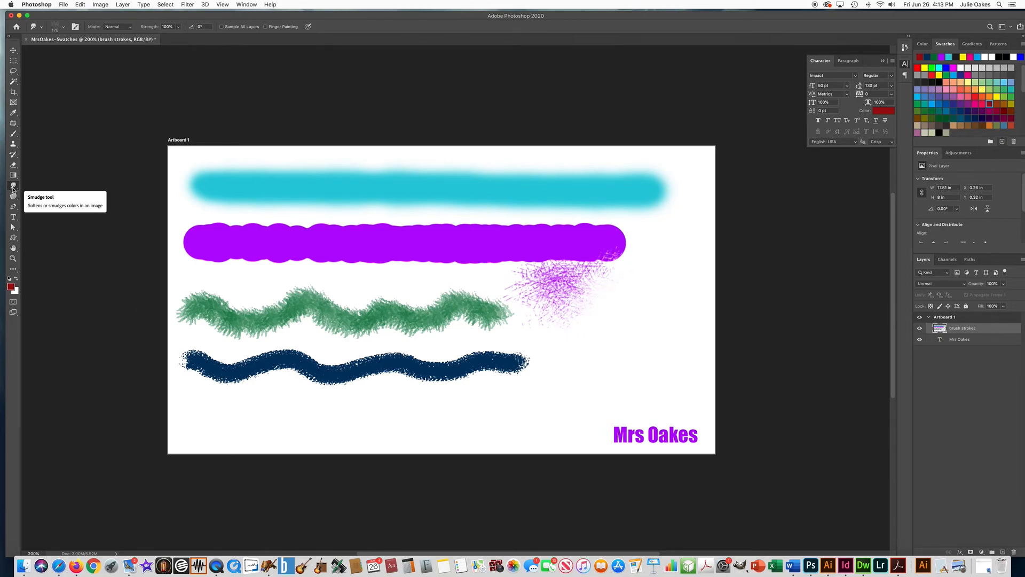
- Return to the Brush tool and paint a dark red zigzag stroke from the purple smudge toward the artboard's right edge
click(15, 135)
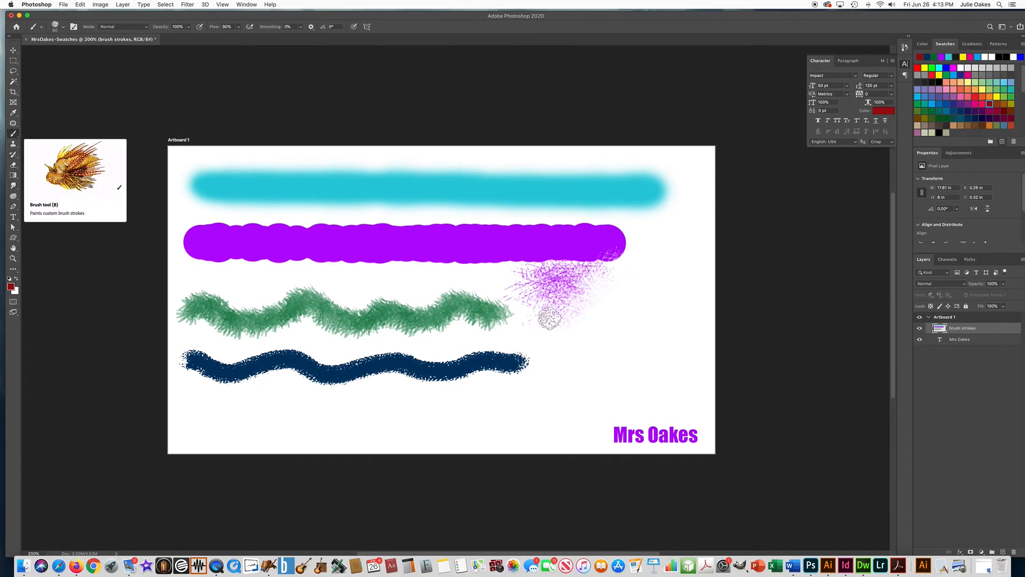
mouse_move(615, 293)
mouse_down()
mouse_move(589, 326)
mouse_move(564, 289)
mouse_move(538, 303)
mouse_move(571, 283)
mouse_move(592, 315)
mouse_move(614, 290)
mouse_move(632, 311)
mouse_move(655, 275)
mouse_move(677, 314)
mouse_move(706, 282)
mouse_up()
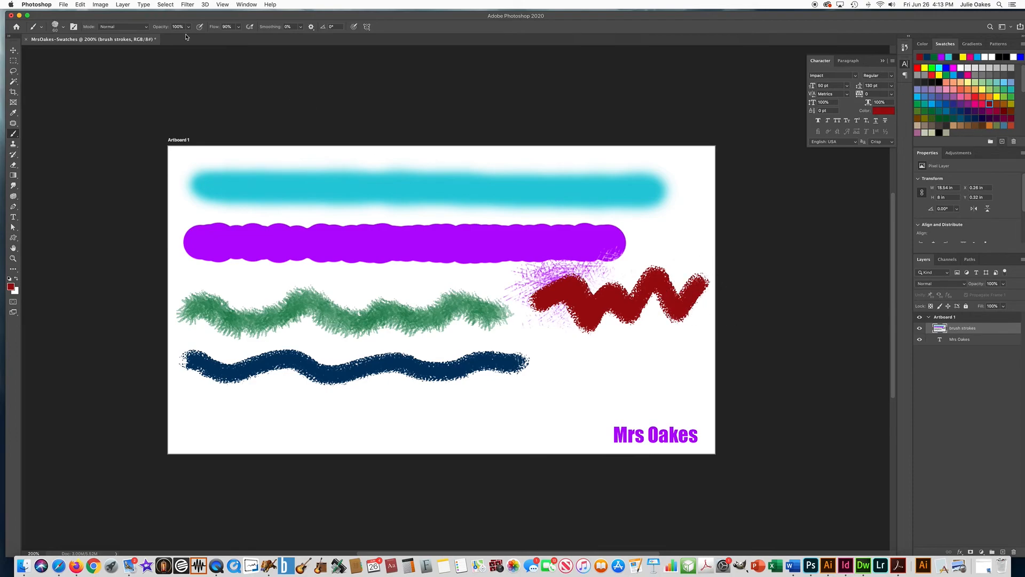
- Paint a wavy brown dotted stroke below the red and blue ones using a Kyle's Screentones brush
click(56, 28)
drag(105, 119, 106, 142)
click(58, 129)
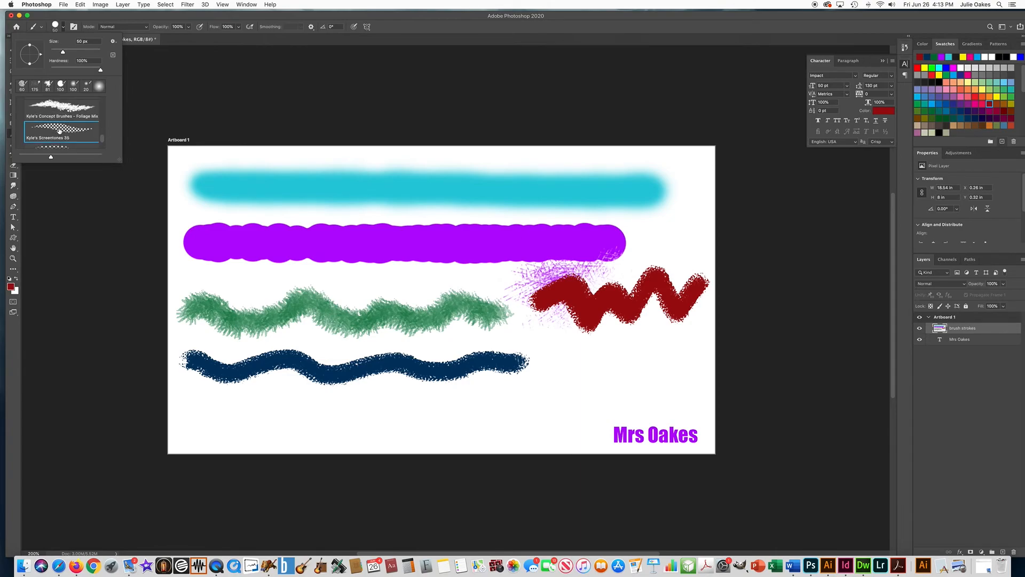
click(931, 125)
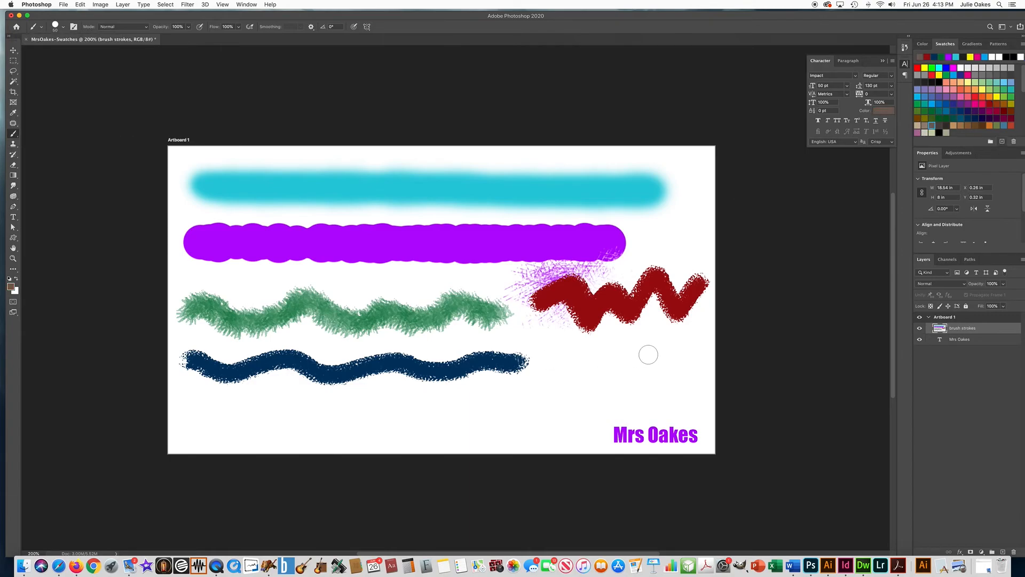
mouse_move(647, 354)
mouse_down()
mouse_move(597, 379)
mouse_move(554, 384)
mouse_move(538, 410)
mouse_move(448, 428)
mouse_move(341, 425)
mouse_up()
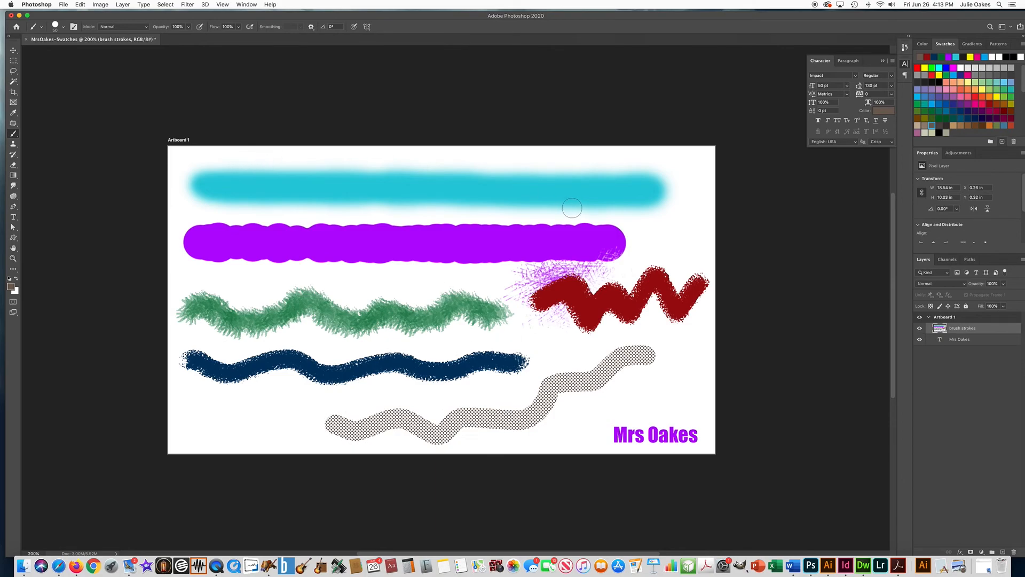
scroll(291, 230, left, 1)
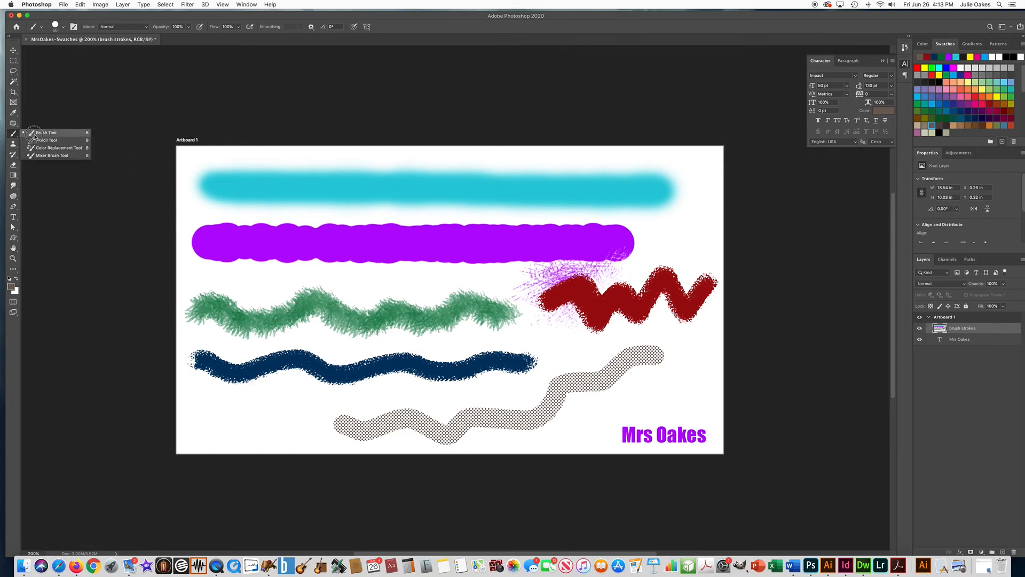
- Paint a faint brown patch in the artboard's lower-left corner using the Hard Round brush at about 15% opacity
click(63, 28)
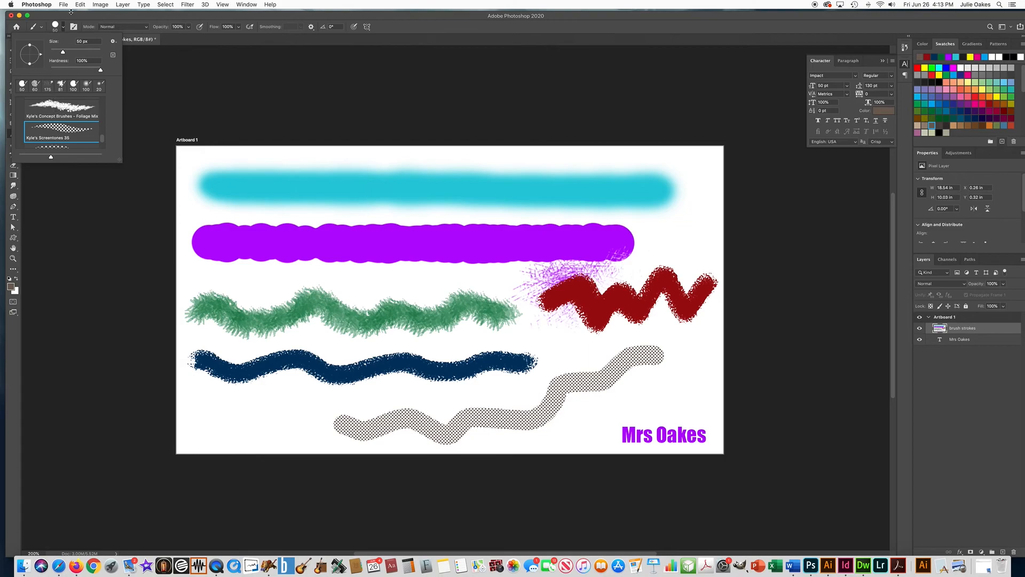
click(189, 30)
drag(188, 38, 159, 39)
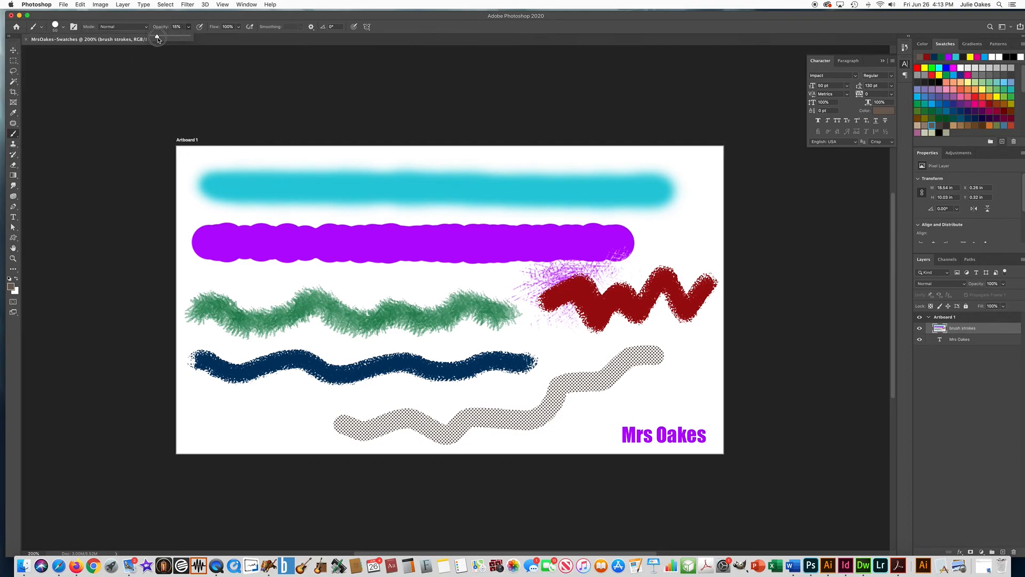
click(54, 28)
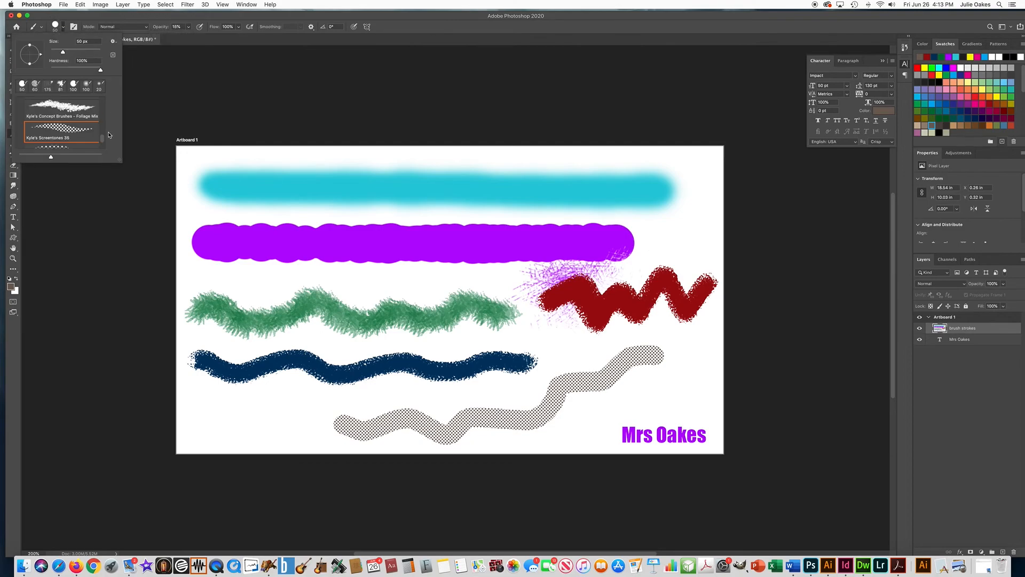
scroll(103, 138, up, 10)
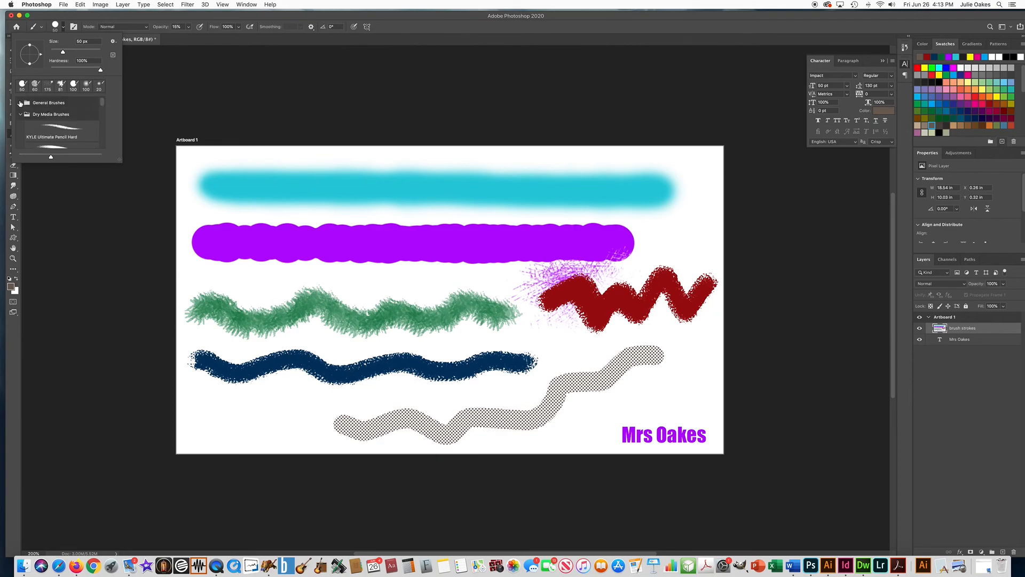
click(20, 103)
click(46, 135)
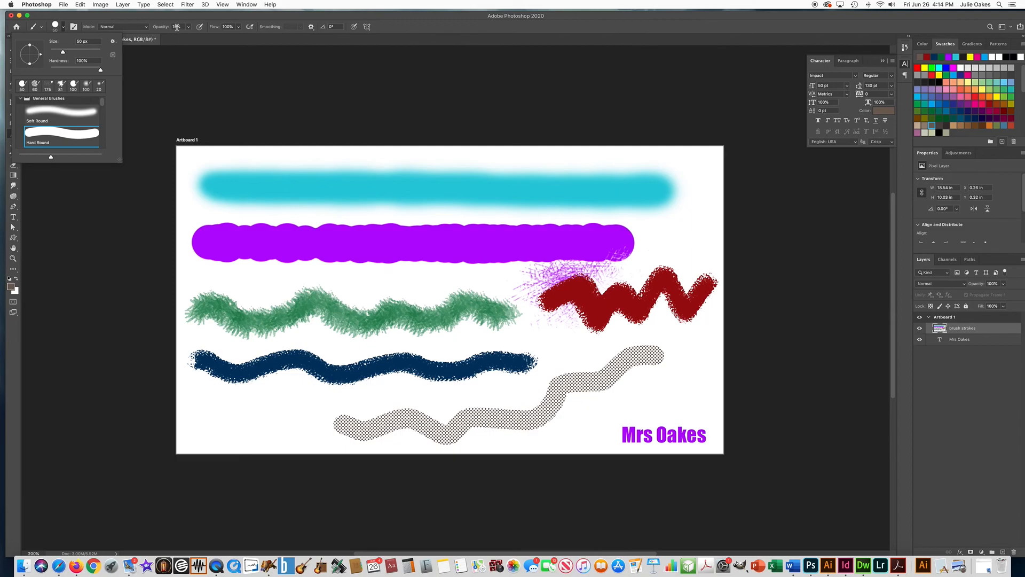
key(Return)
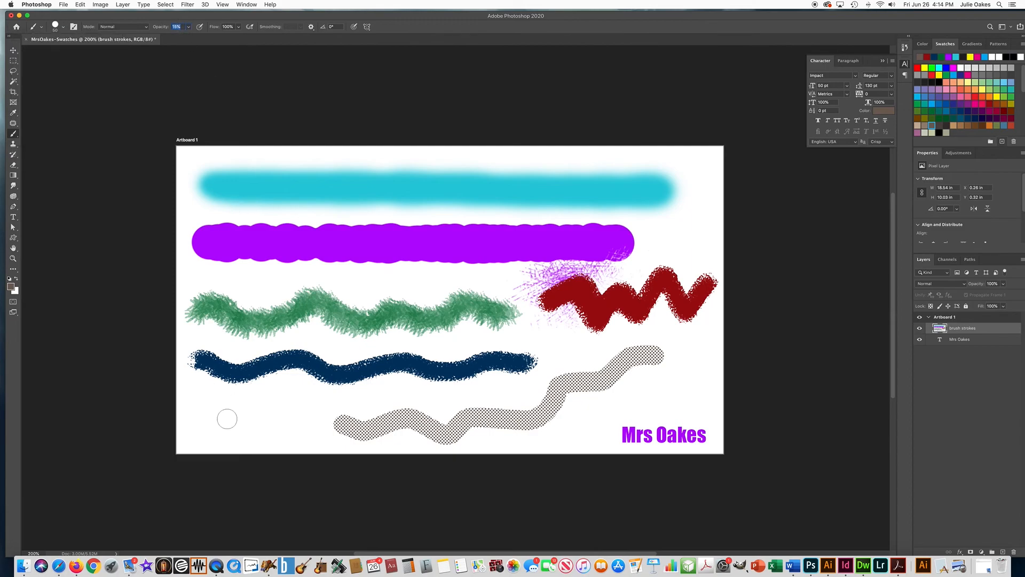
mouse_move(262, 415)
mouse_down()
mouse_move(211, 415)
mouse_move(236, 436)
mouse_move(260, 421)
mouse_move(204, 419)
mouse_up()
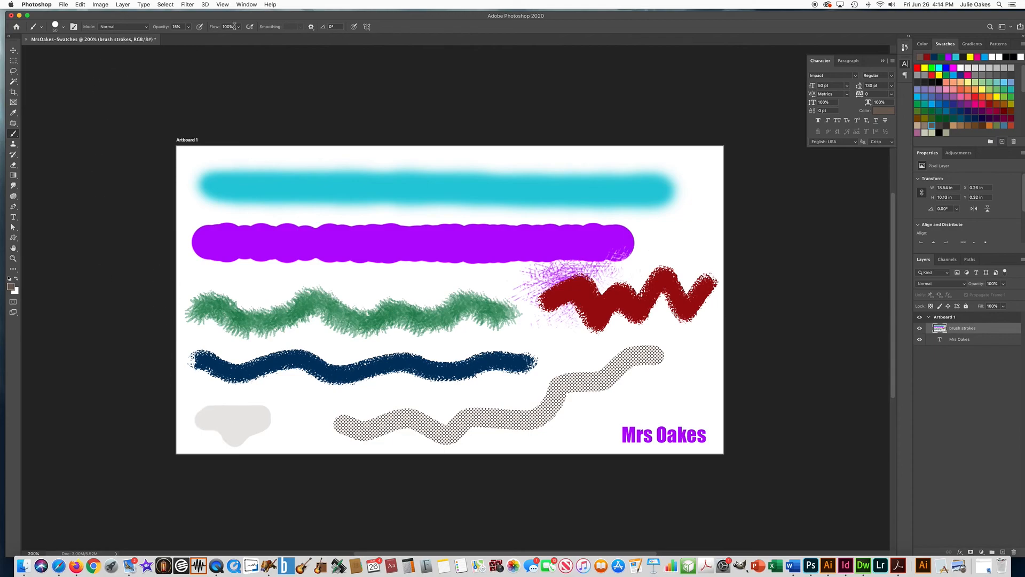
- Set the brush opacity to 100% and paint a solid brown zigzag stroke over the faint patch
click(188, 27)
drag(188, 36, 219, 36)
mouse_move(263, 419)
mouse_down()
mouse_move(229, 409)
mouse_move(218, 435)
mouse_move(190, 410)
mouse_move(213, 433)
mouse_move(232, 406)
mouse_move(260, 430)
mouse_up()
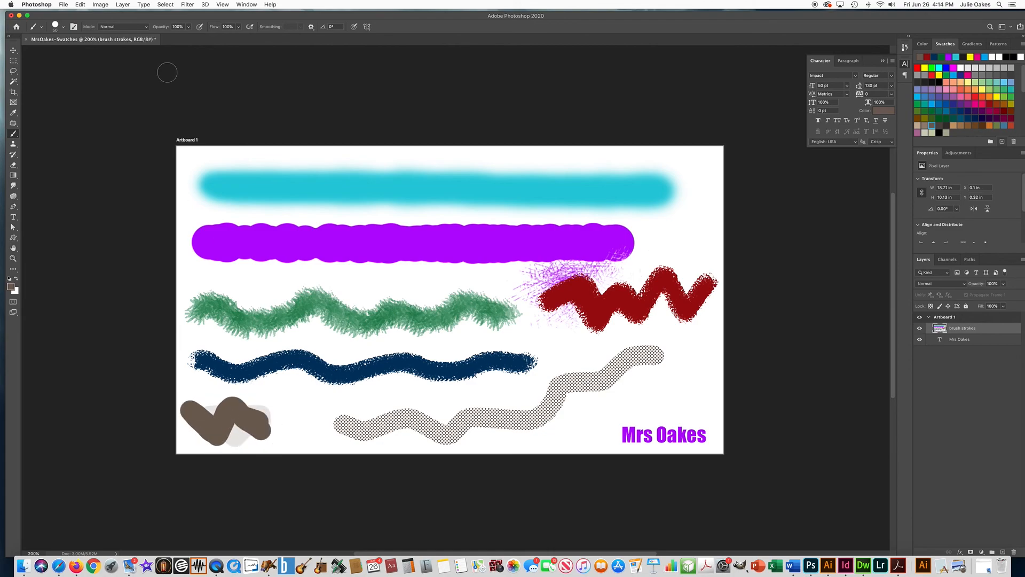
click(188, 30)
mouse_move(191, 37)
mouse_down()
mouse_move(154, 38)
mouse_move(193, 37)
mouse_up()
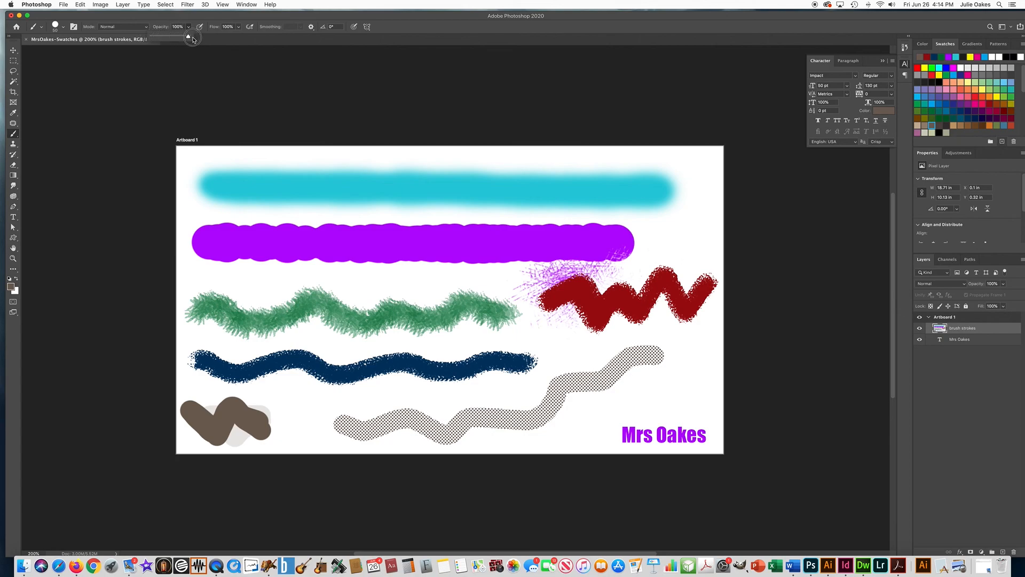